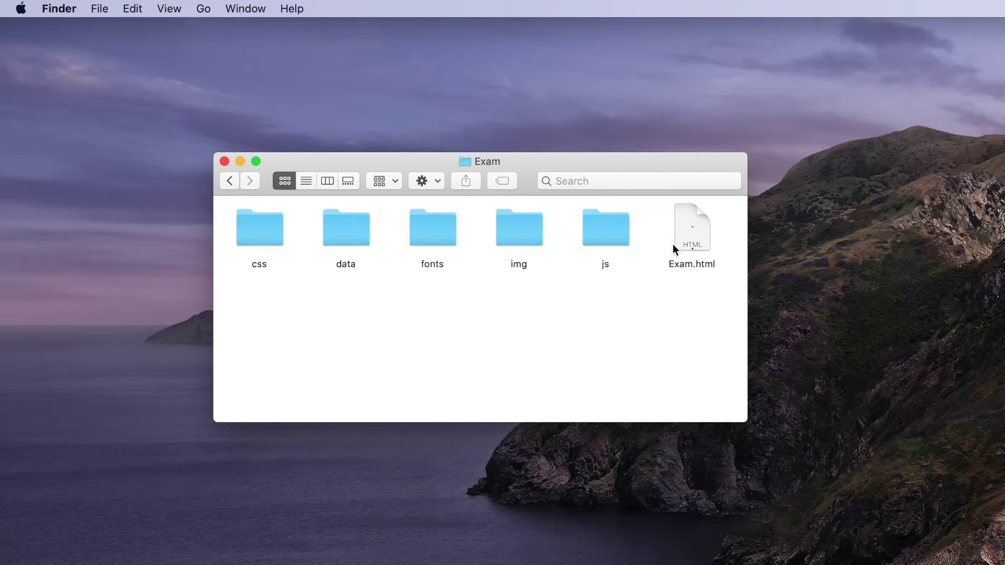
Step: Preview Exam.html in Safari, answer question 1 with circuit training, reach question 2, then launch DocProtect
double_click(687, 233)
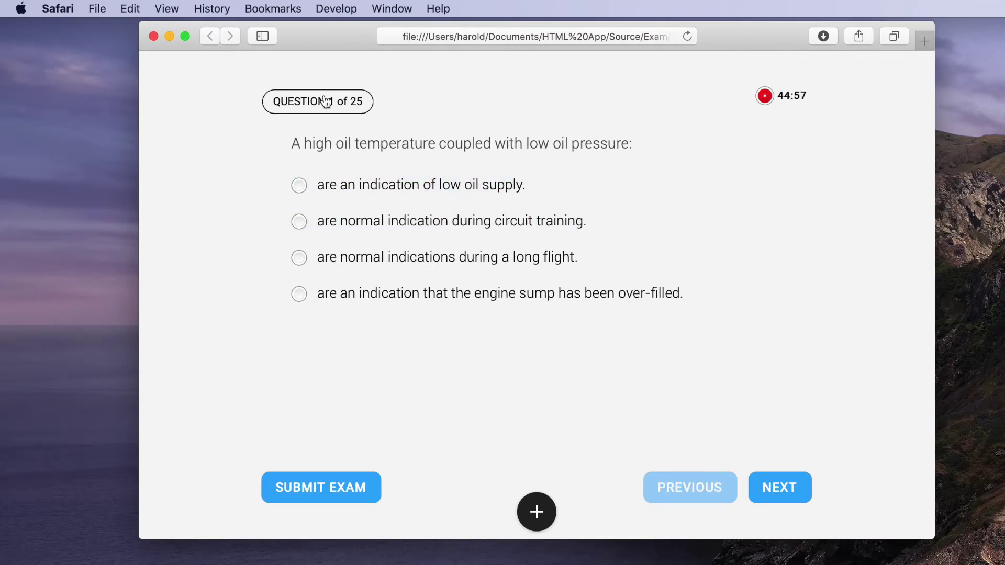
click(302, 223)
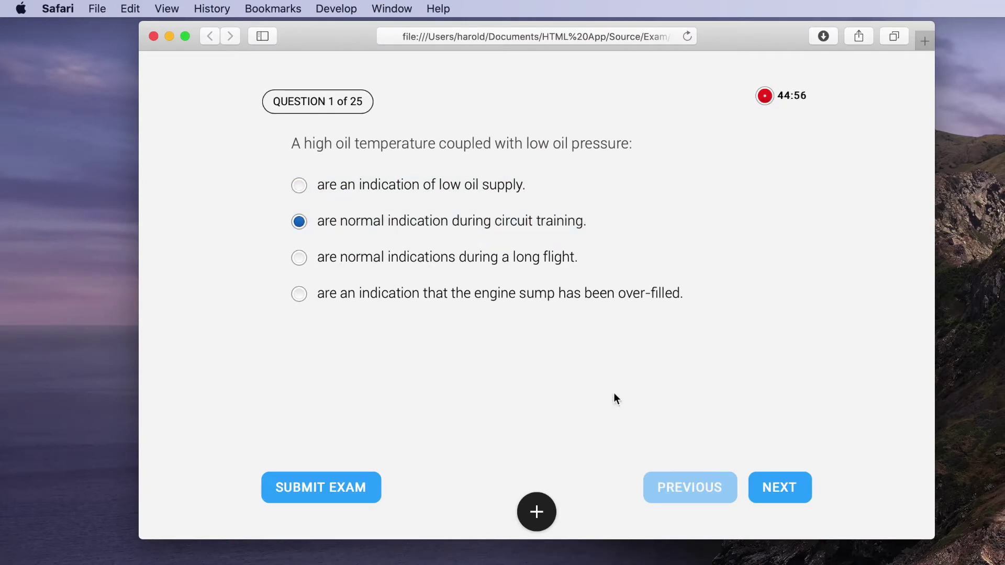
click(777, 488)
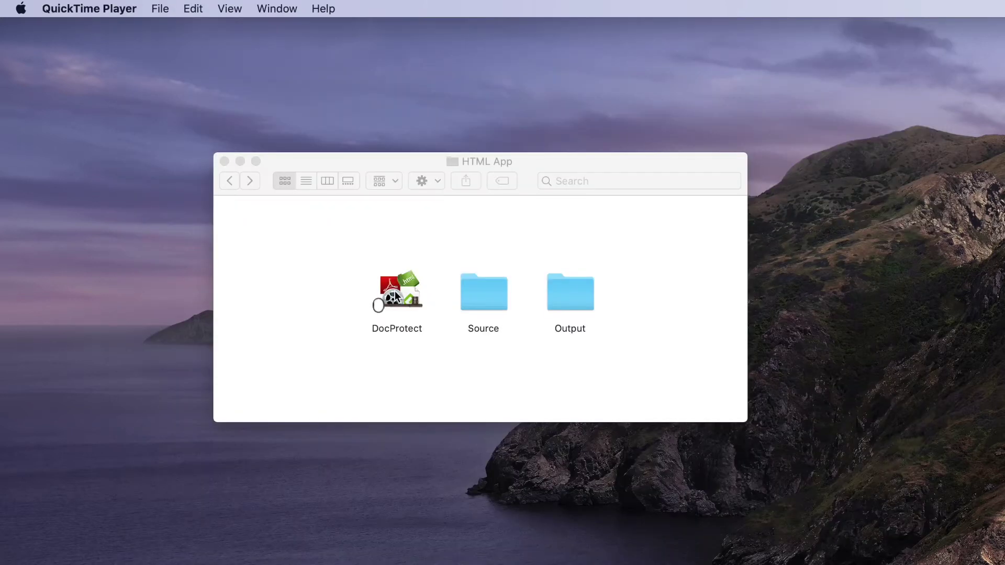
double_click(394, 291)
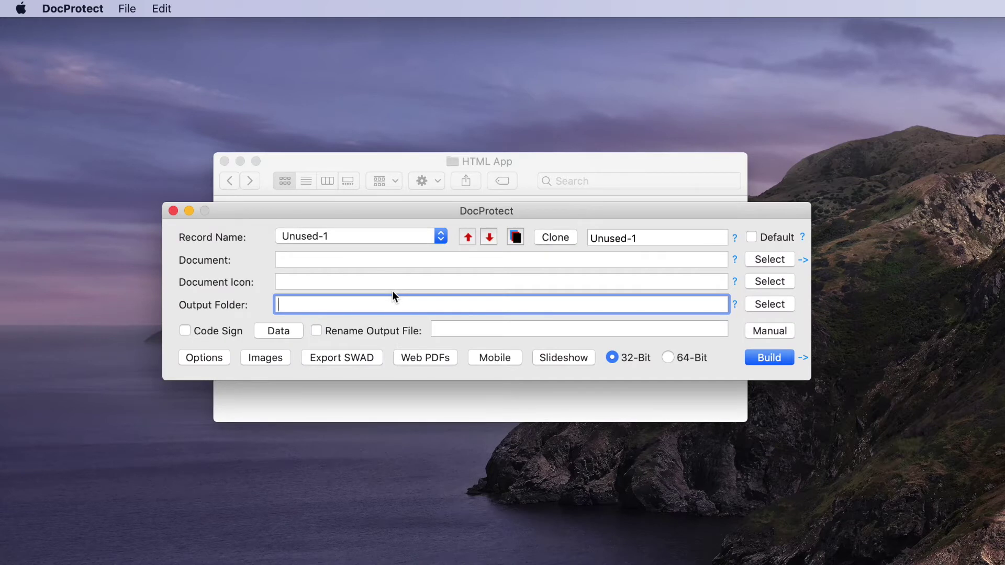
Step: Name the DocProtect record Exam
click(642, 239)
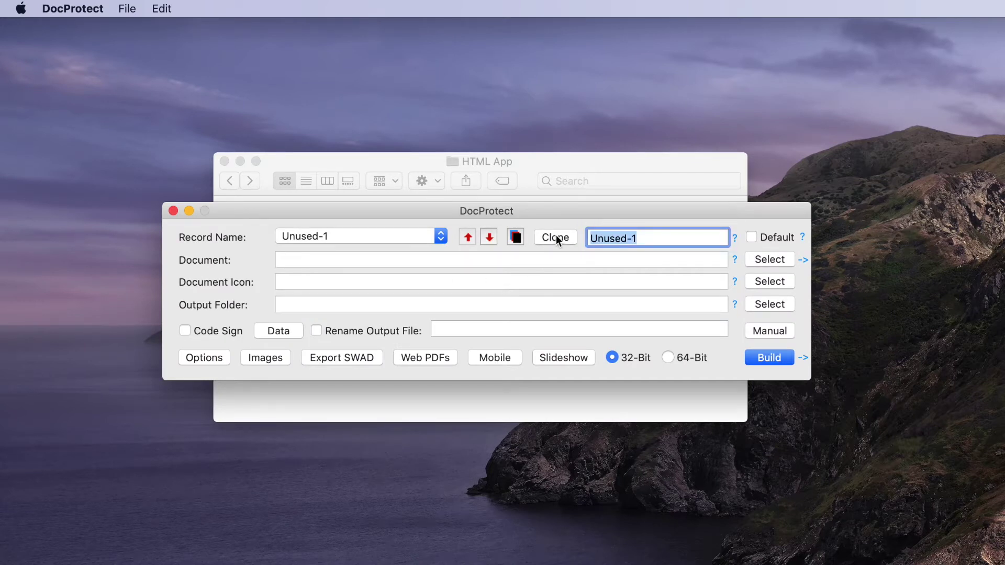
text(Ea)
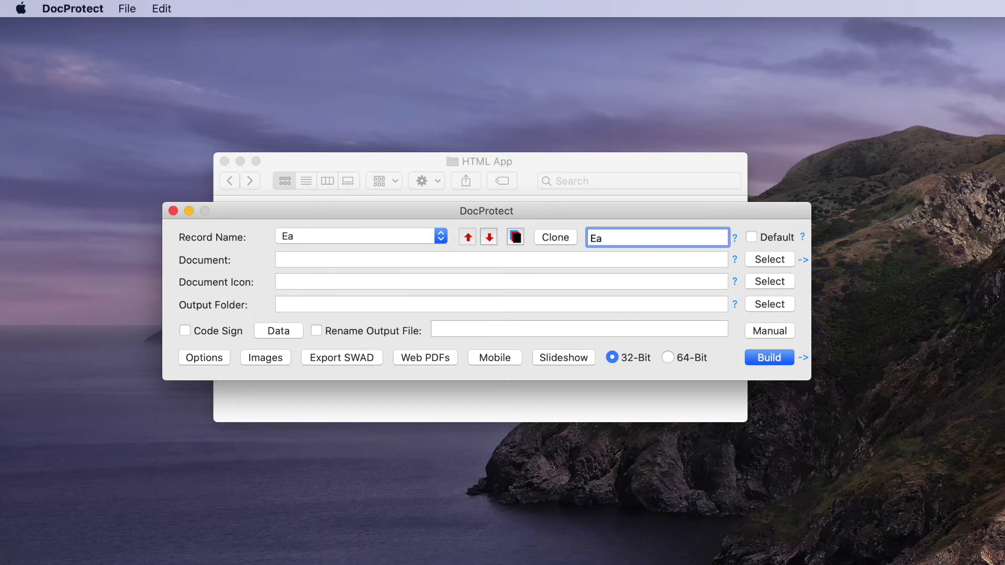
key(BackSpace)
text(xam)
Step: Set the record's document to HTML App/Source/Exam/Exam.html
click(773, 260)
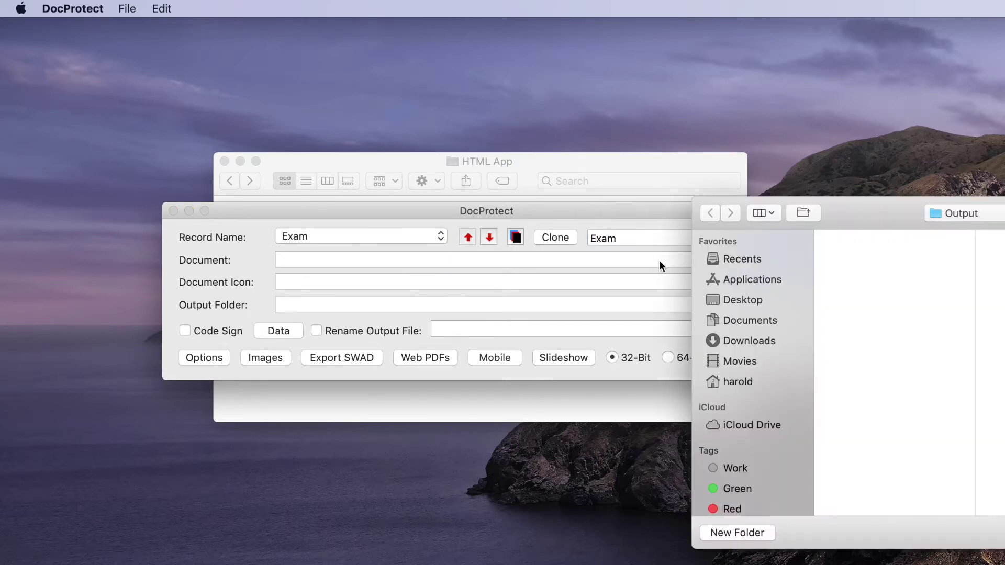
drag(843, 207, 422, 130)
click(532, 131)
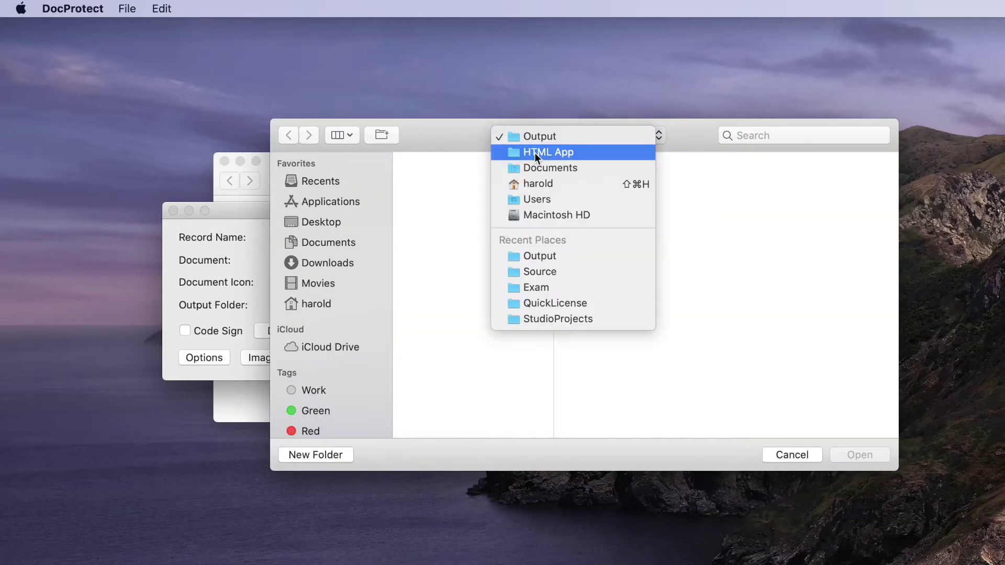
click(535, 153)
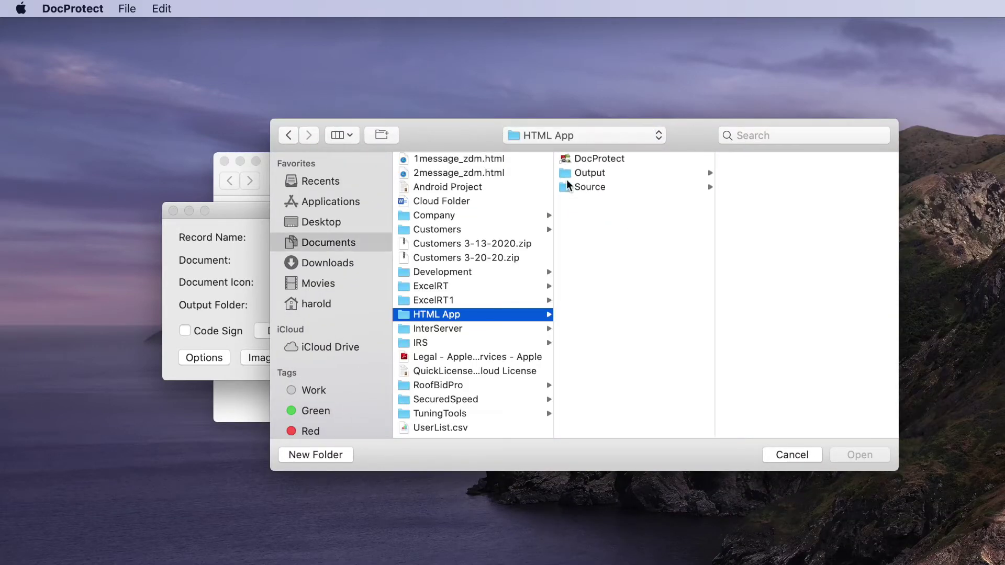
click(568, 189)
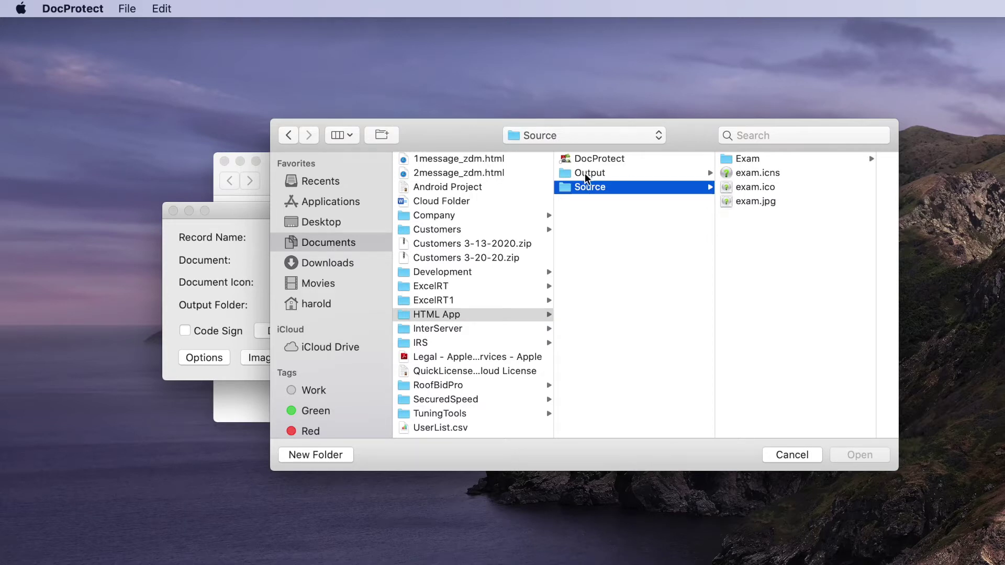
click(727, 163)
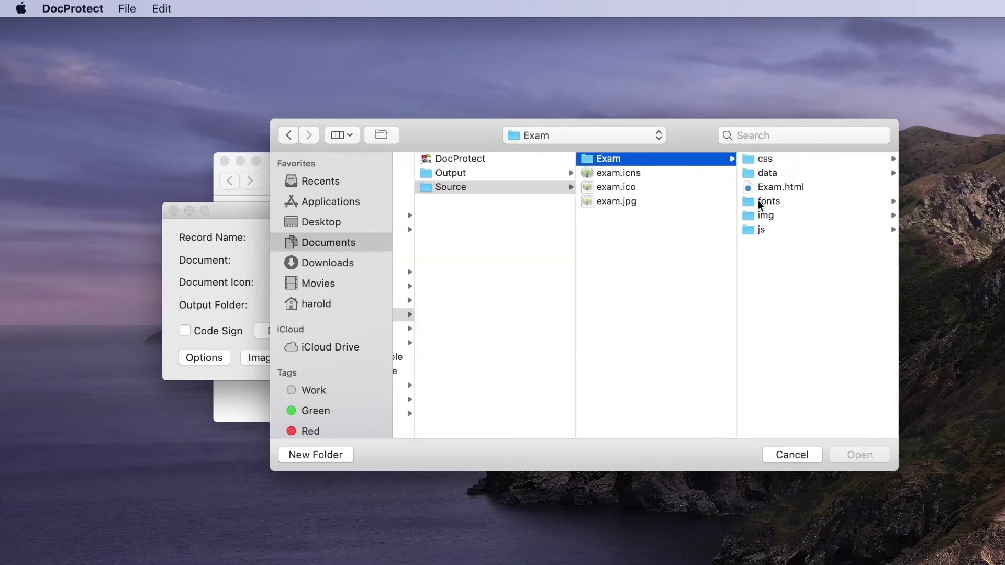
double_click(755, 188)
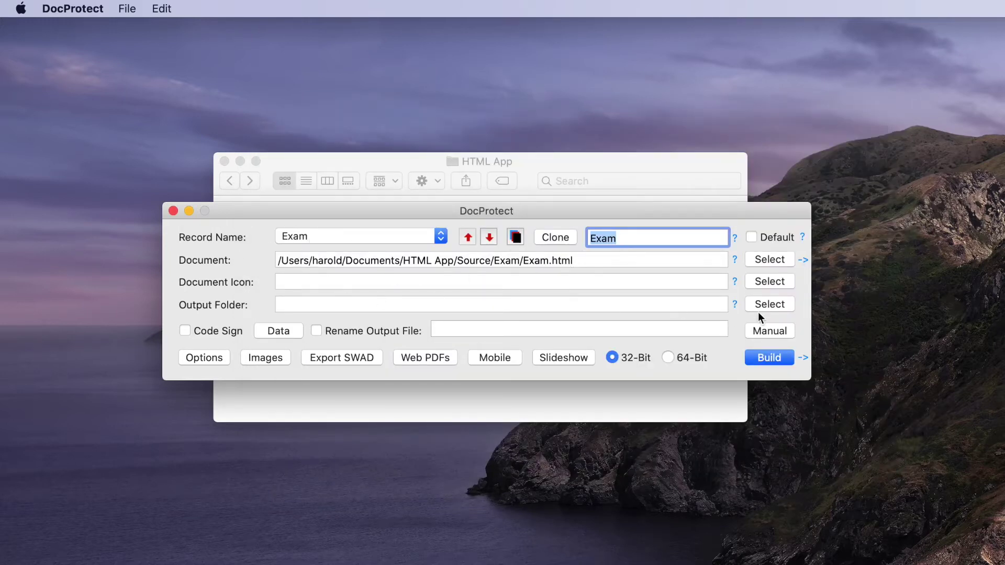
Step: Use exam.icns as the built app's icon
click(768, 283)
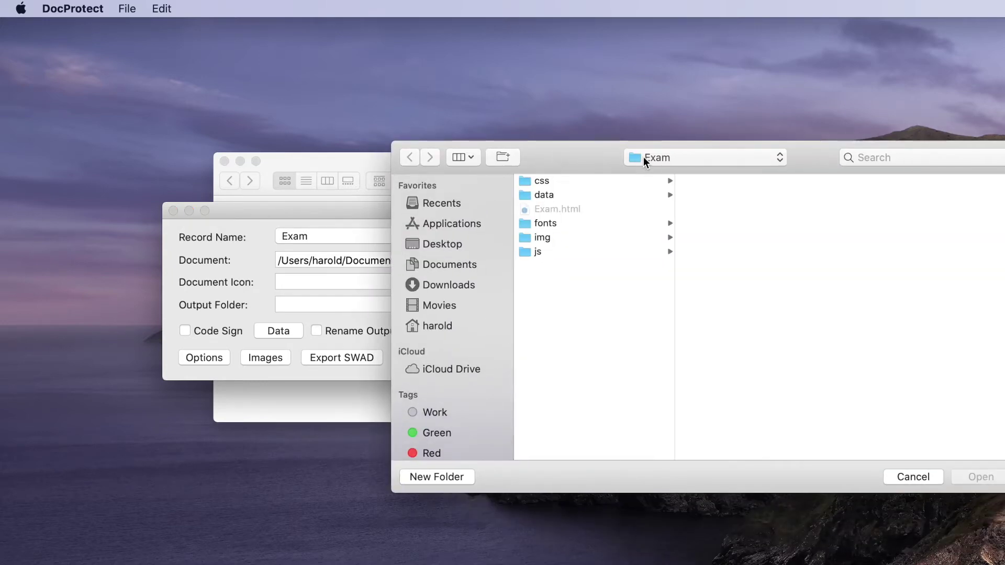
click(644, 157)
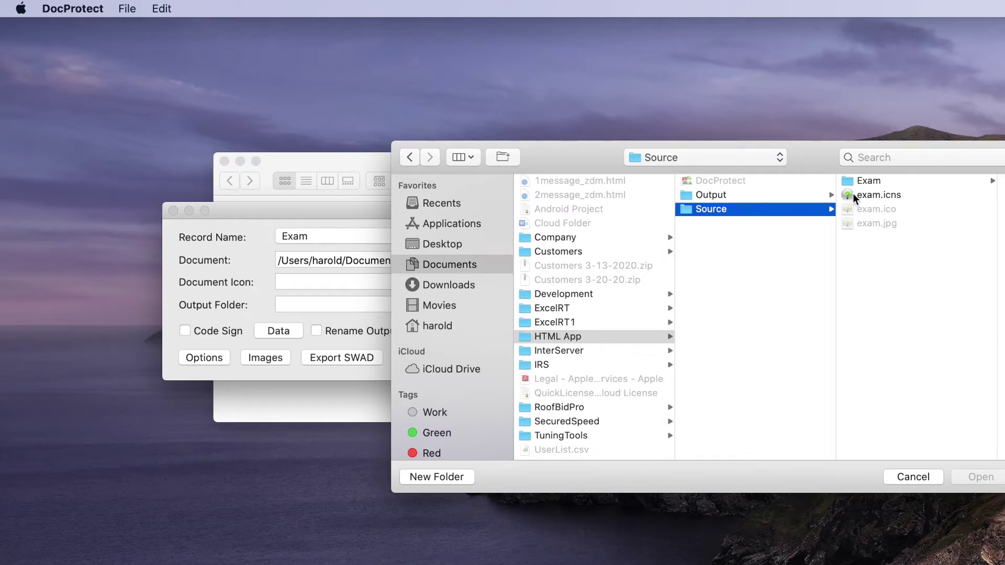
double_click(886, 196)
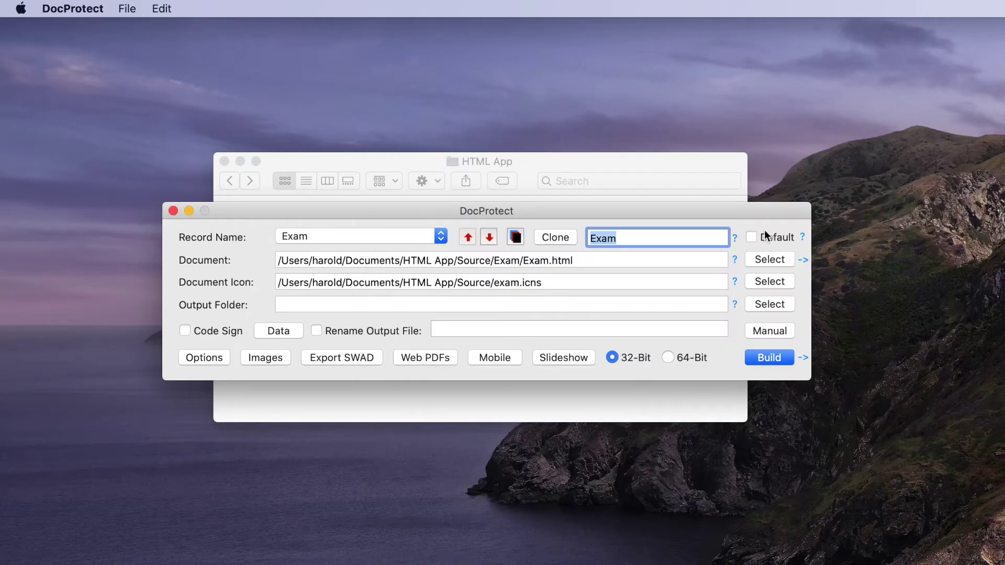
Step: Send the output to the HTML App/Output folder and build as 64-bit
click(759, 307)
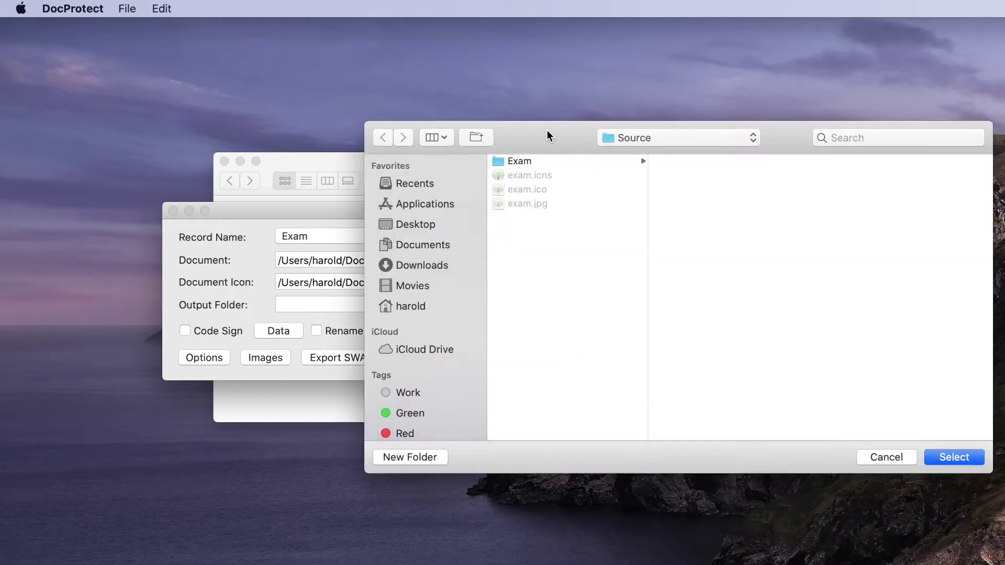
click(612, 134)
click(613, 150)
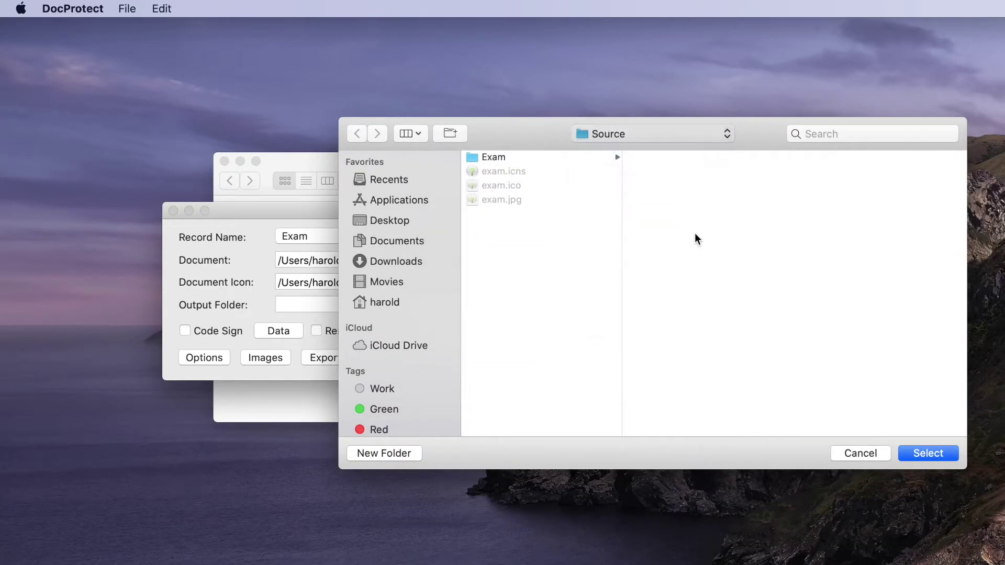
click(659, 173)
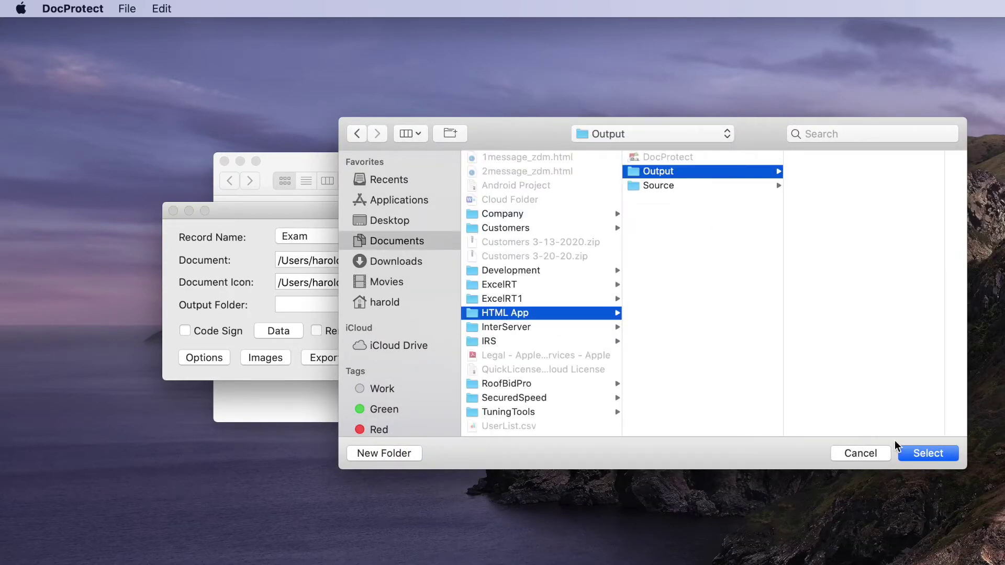
click(937, 445)
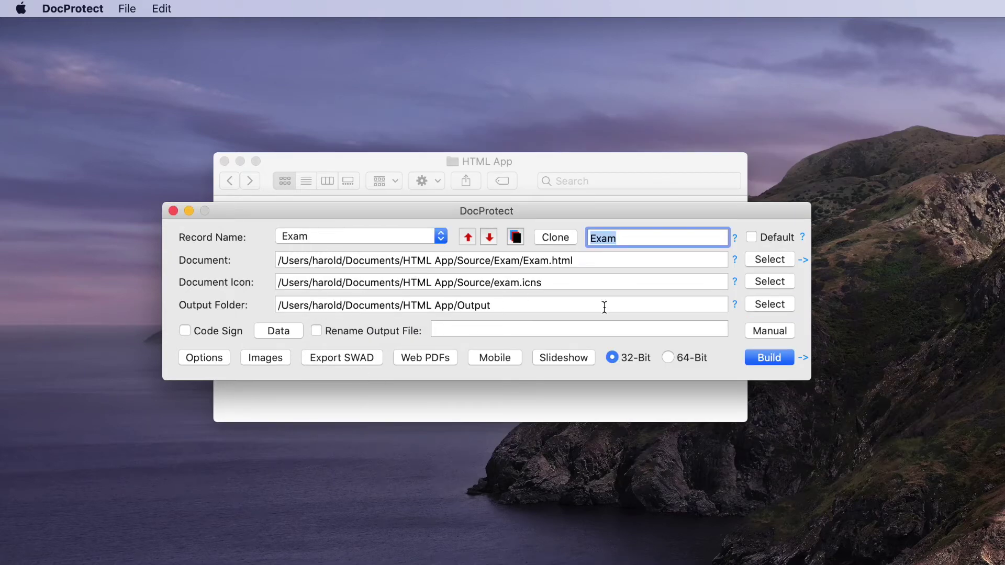
click(669, 357)
Step: Set the viewer window to 800 wide by 600 high and make it resizable
click(194, 358)
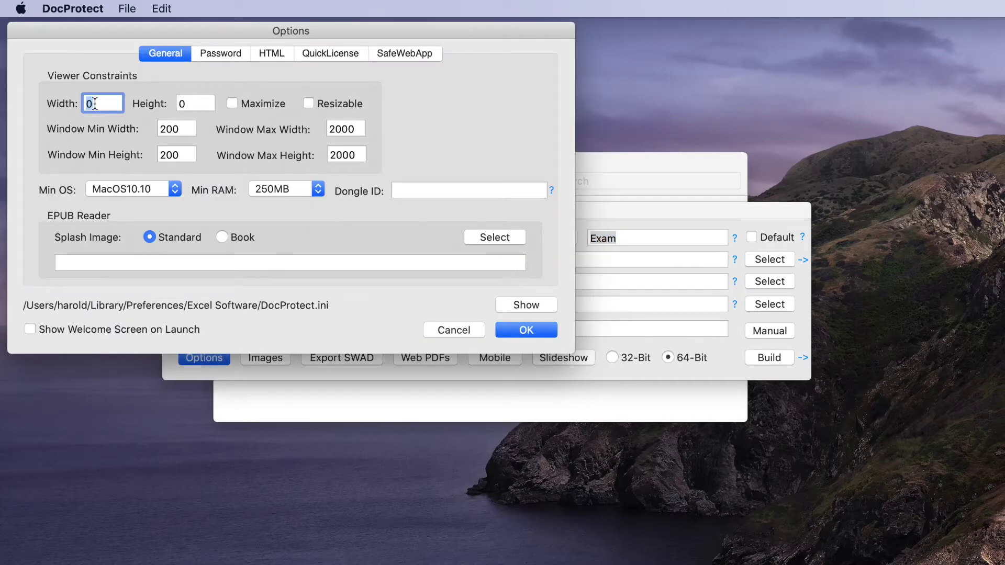
text(800)
click(189, 103)
text(600)
click(309, 104)
Step: Turn on Hide Previous Next Buttons in the HTML options and build the protected exam app
click(275, 55)
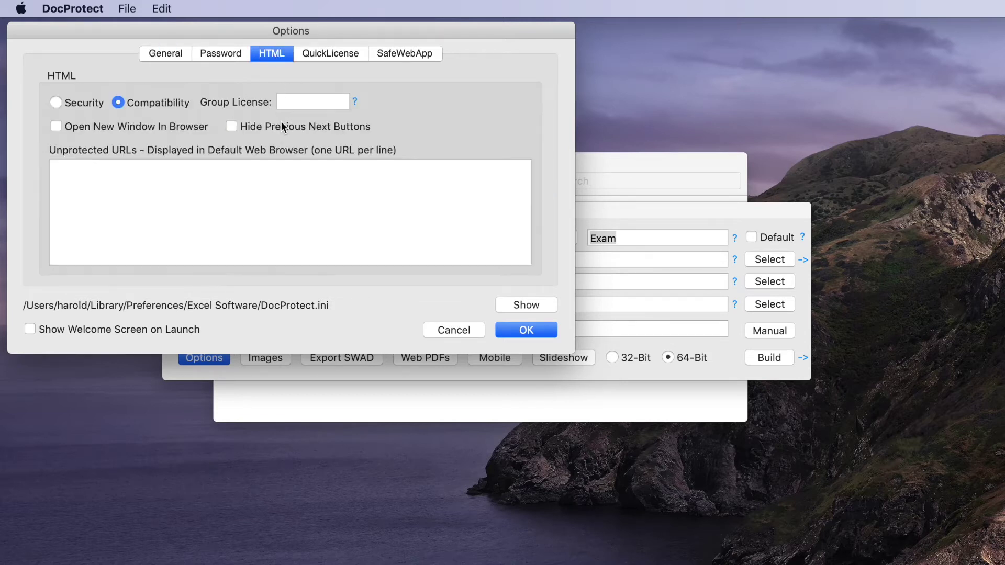
click(231, 127)
click(521, 331)
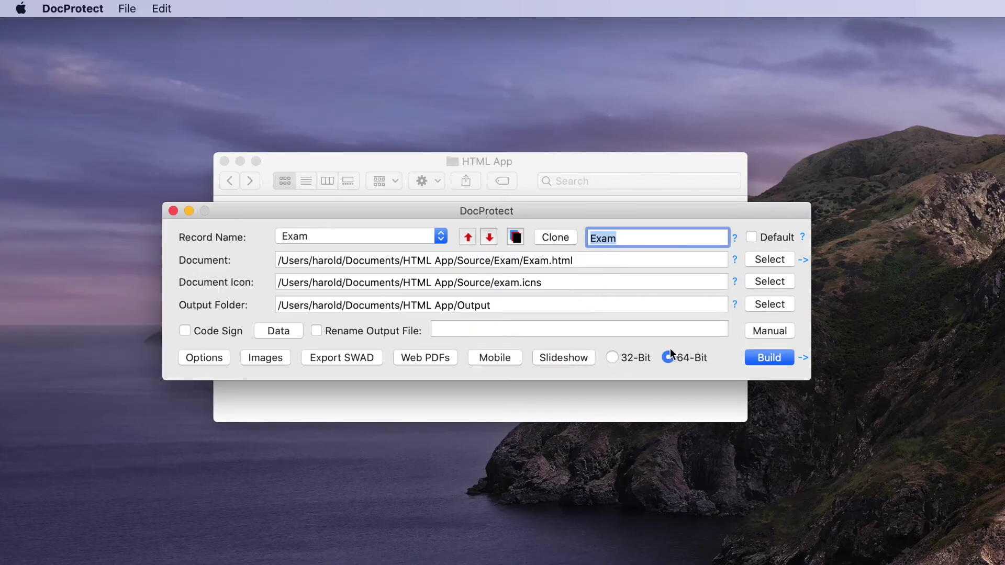
click(768, 358)
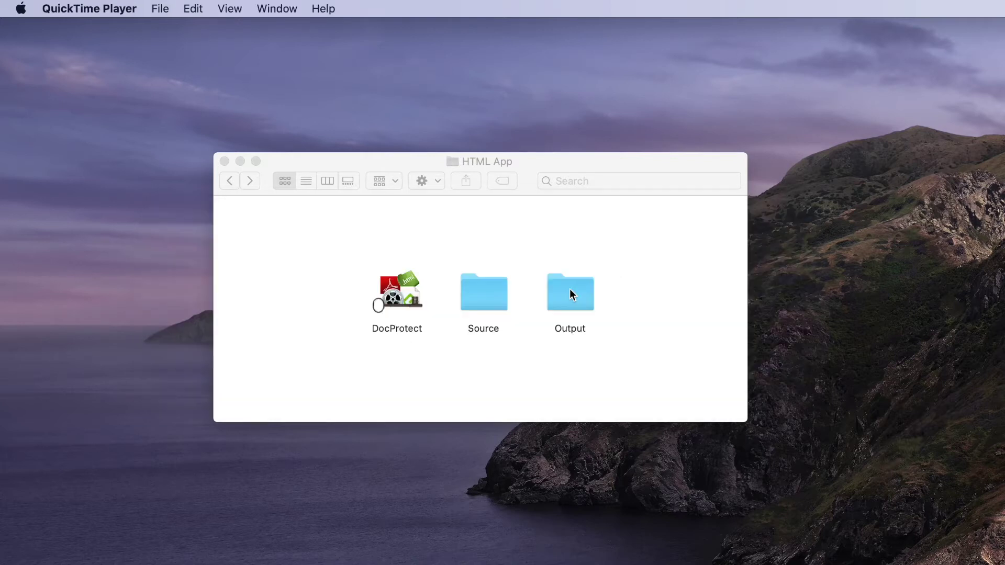
Step: In the Output folder, remove the My64bit prefix so the app is named Exam, then launch it
double_click(570, 289)
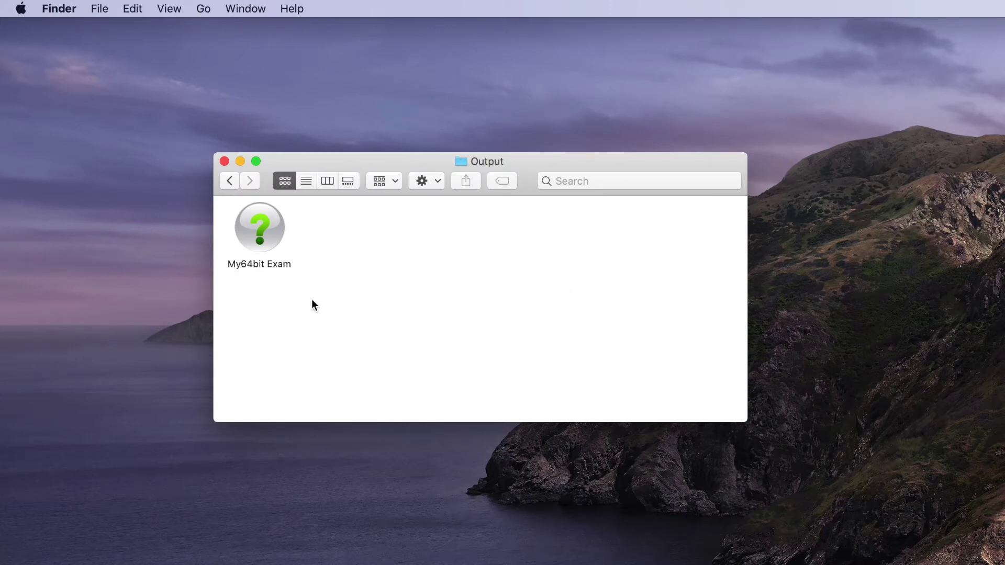
click(268, 266)
click(268, 263)
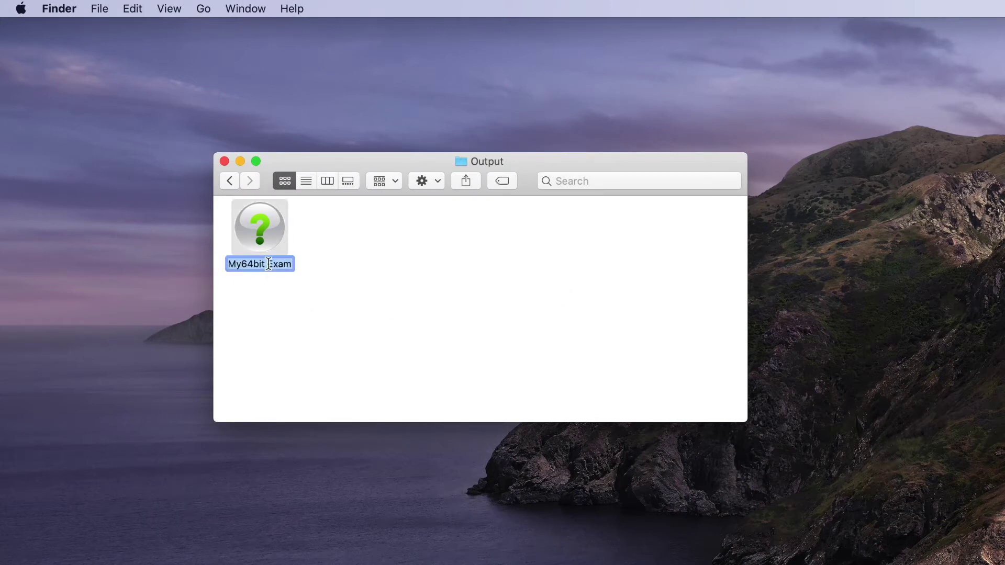
drag(268, 263, 204, 259)
key(BackSpace)
click(313, 325)
double_click(274, 231)
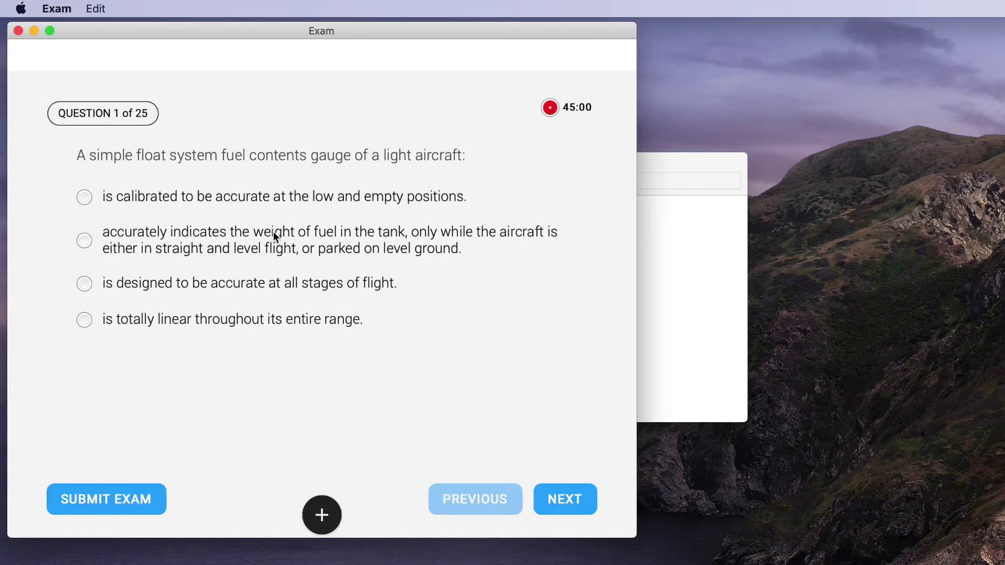
Step: Choose the second answer for question 1, advance to question 2 of 25, then leave the exam
drag(230, 27, 357, 43)
click(212, 246)
click(684, 505)
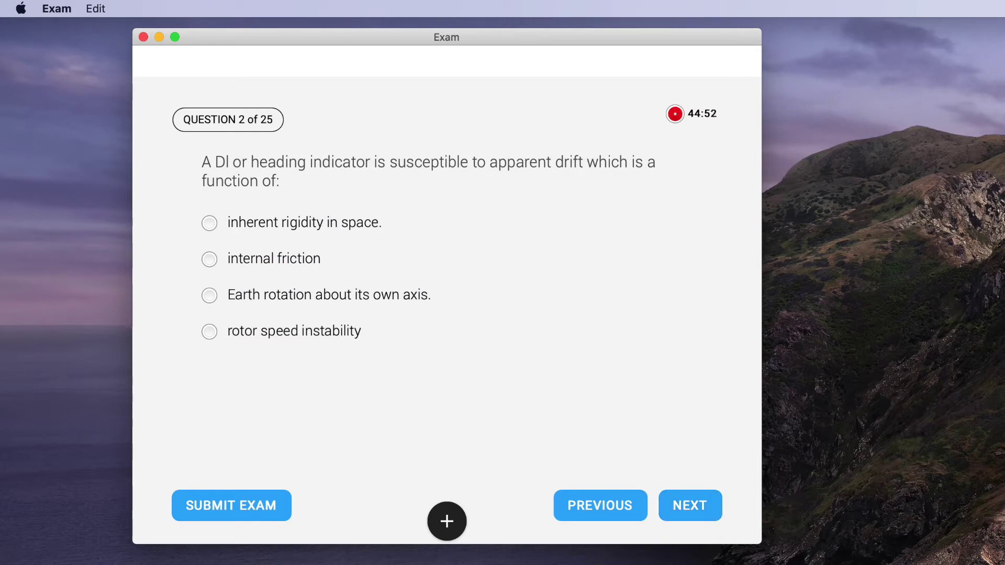
key(super+Tab)
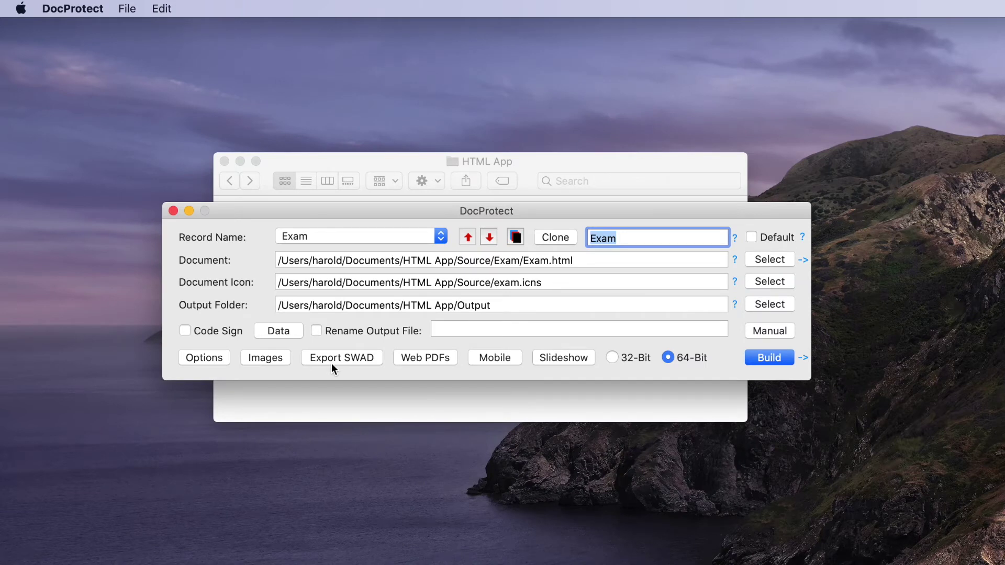
Step: Set the exam's password to Unique to Each Computer in the Password options
click(201, 360)
drag(209, 32, 468, 132)
click(480, 150)
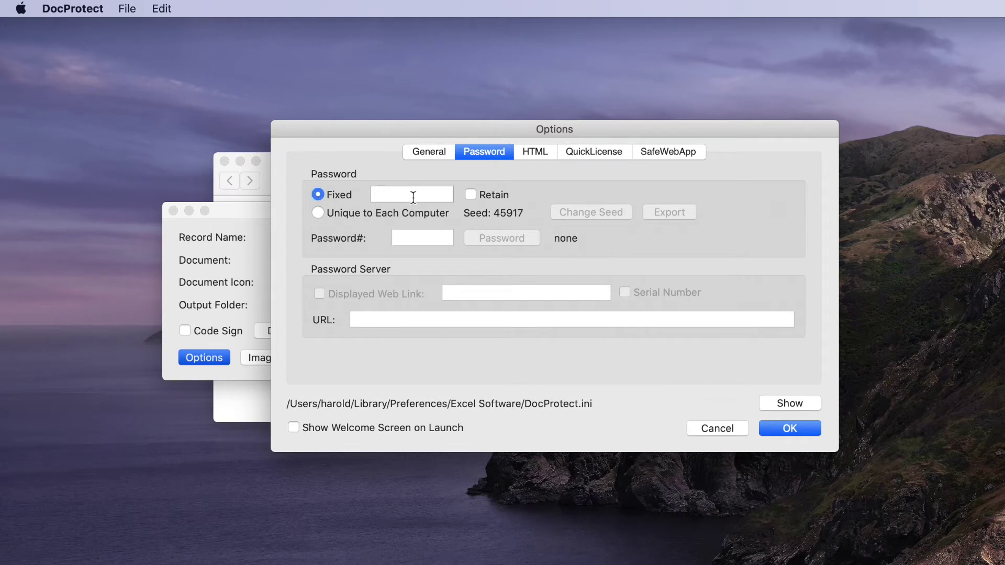
click(317, 212)
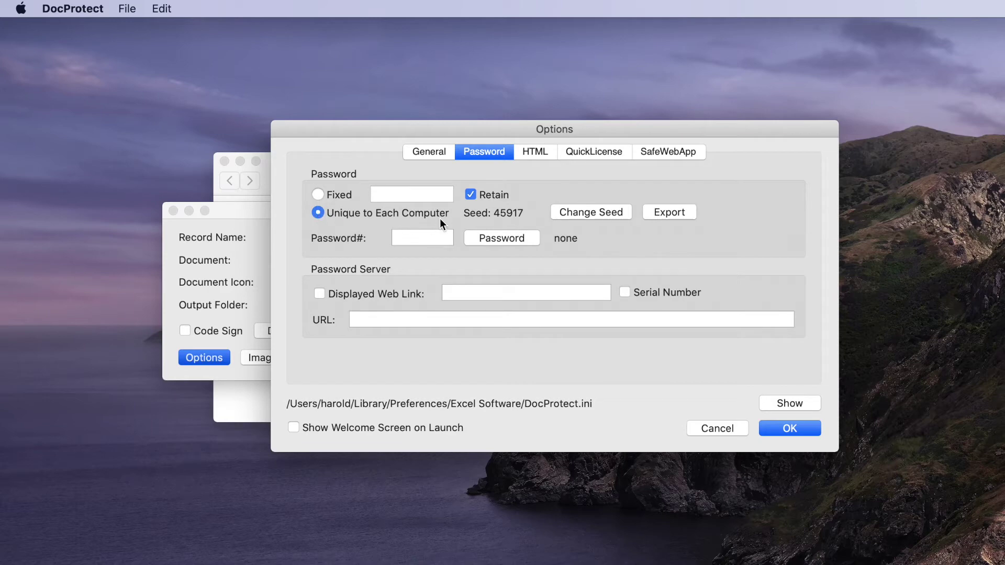
click(791, 429)
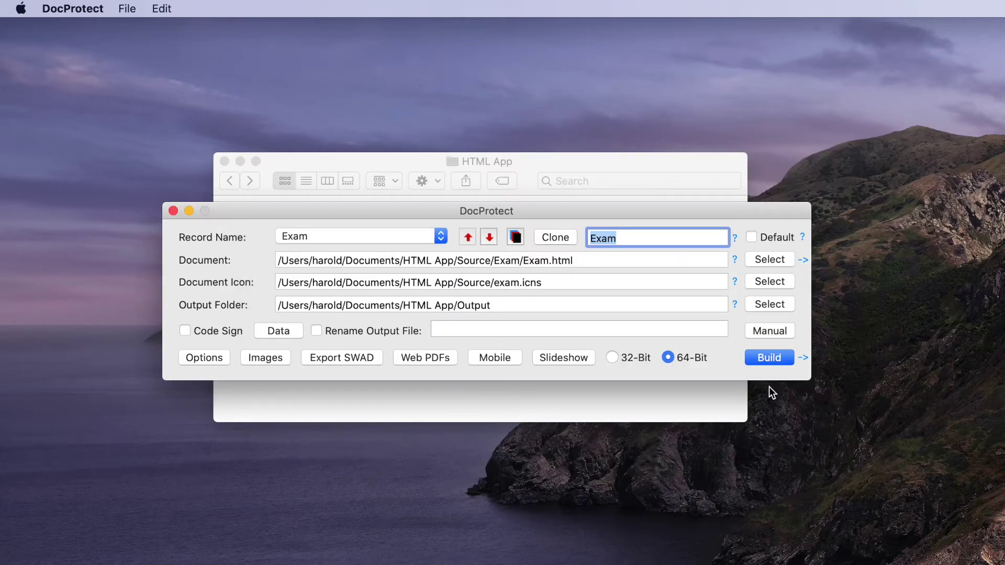
Step: Rebuild the protected app and select the Output folder in Finder
click(769, 358)
drag(598, 217, 439, 370)
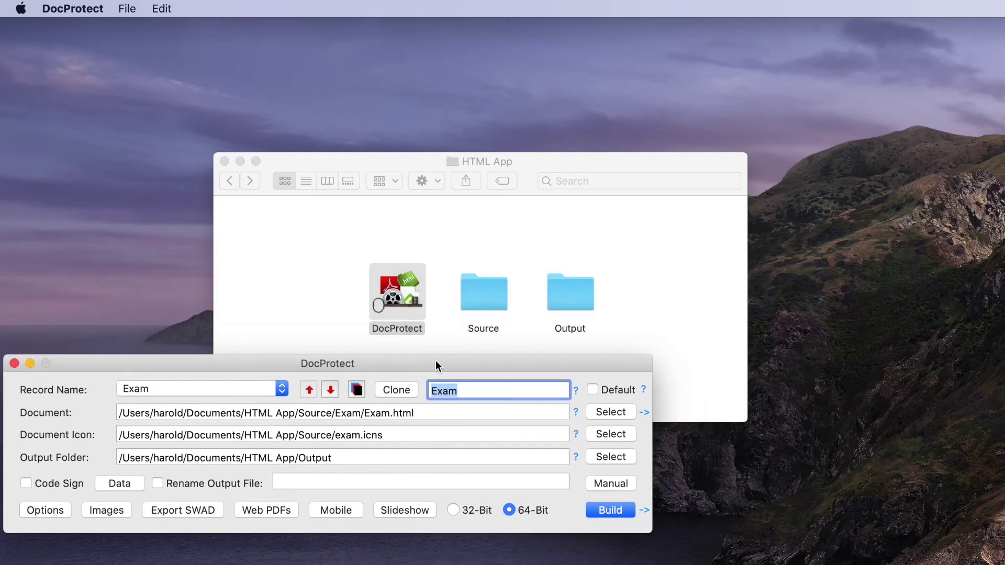
click(646, 251)
Step: Launch My64bit Exam from the Output folder to reach its Enter Password prompt, then return to DocProtect
double_click(576, 293)
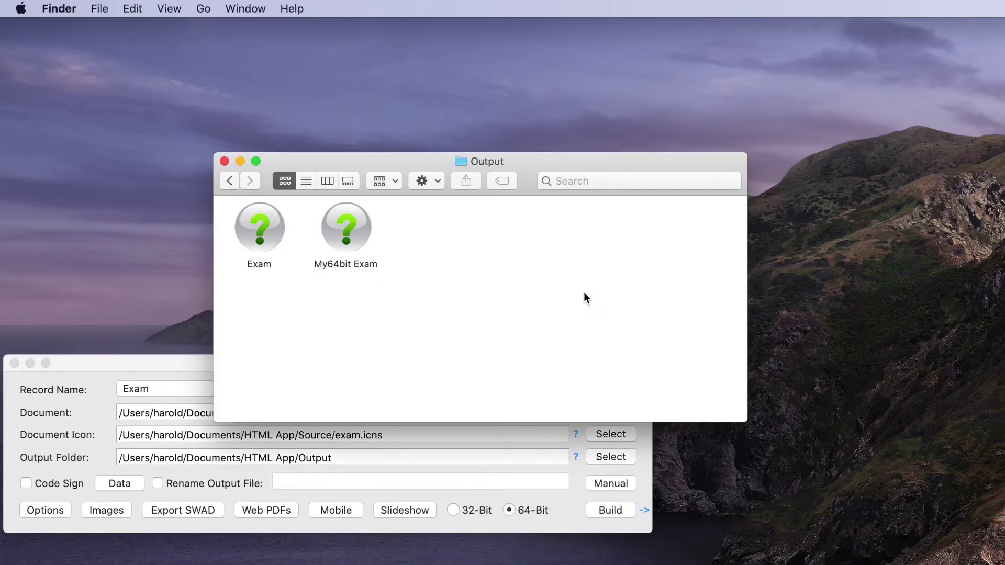
click(340, 230)
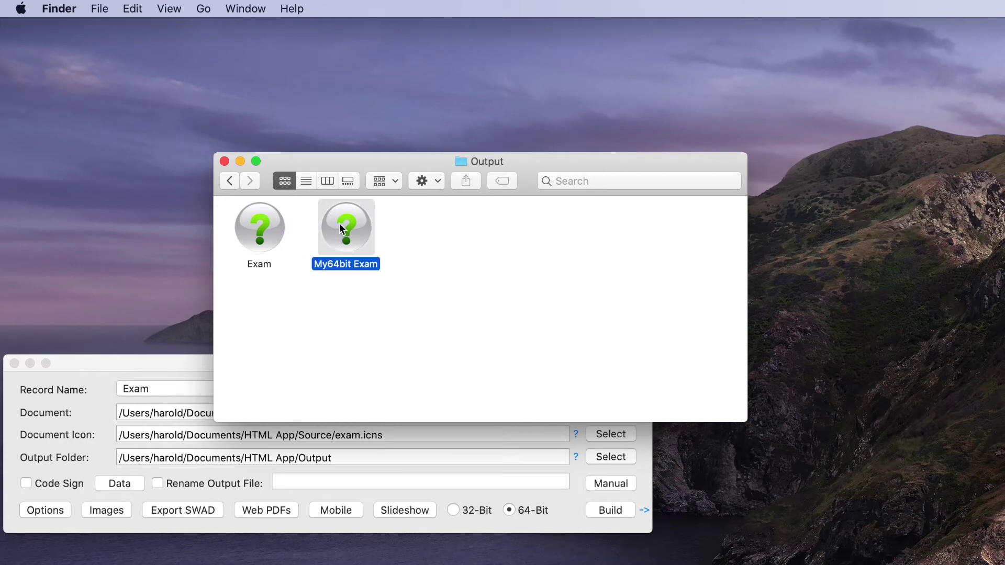
double_click(341, 230)
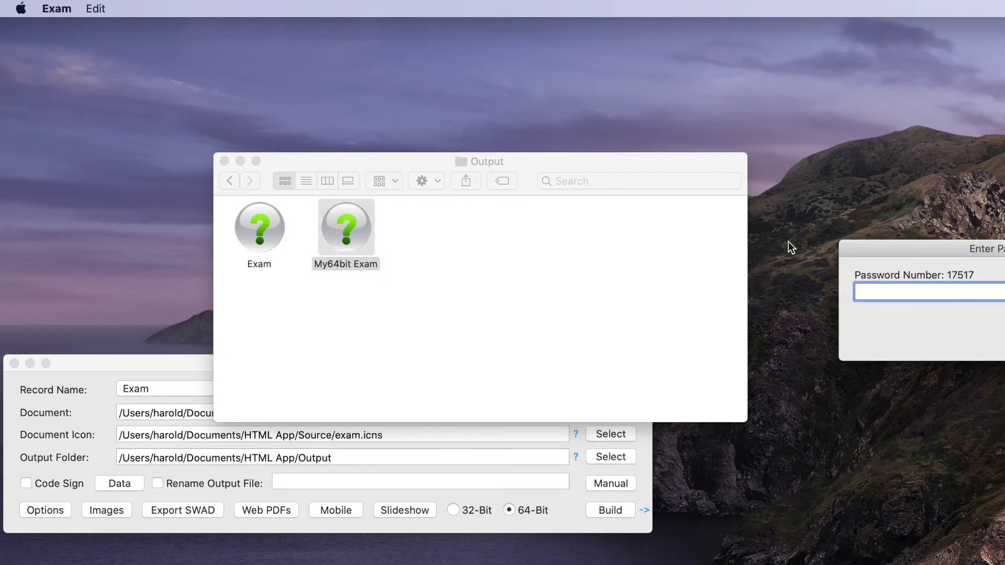
drag(883, 252, 538, 114)
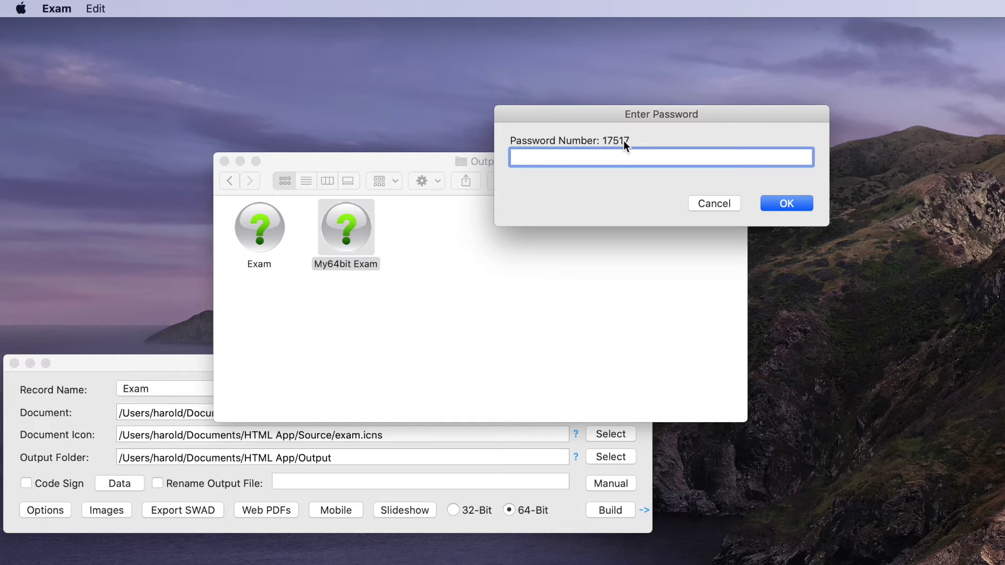
click(157, 365)
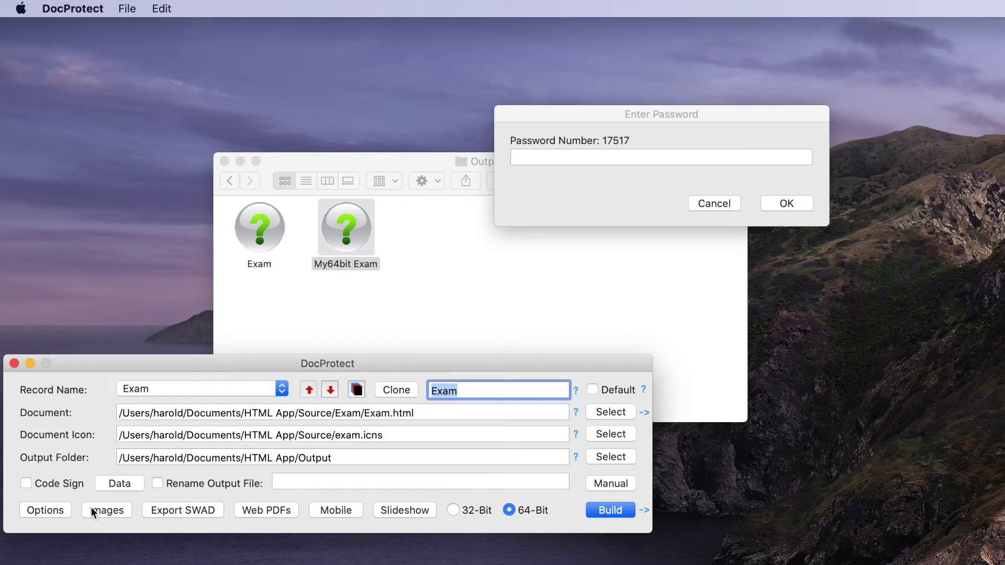
Step: Generate the unlock password for password number 17517 in DocProtect's Password options
click(44, 511)
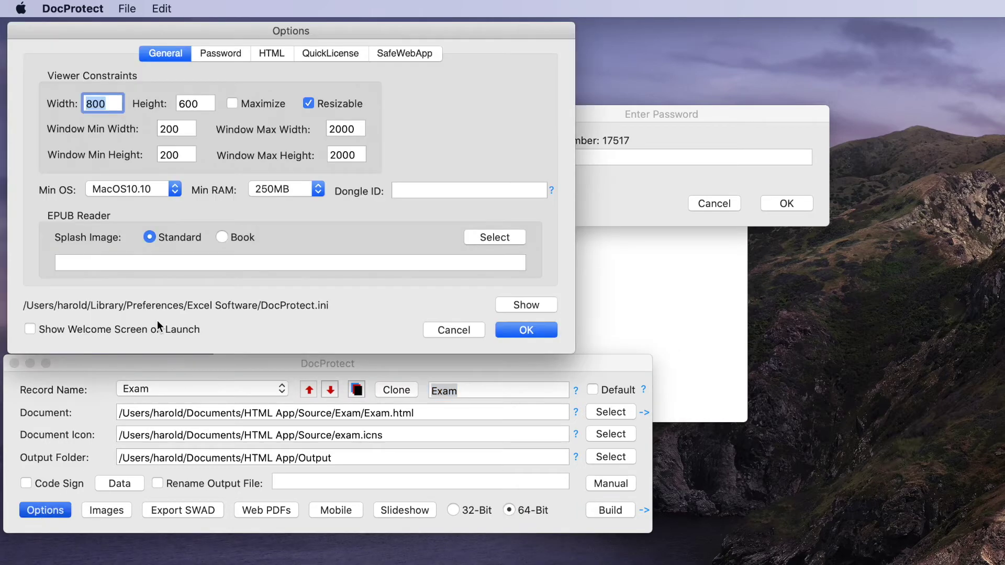
click(210, 55)
drag(165, 31, 181, 246)
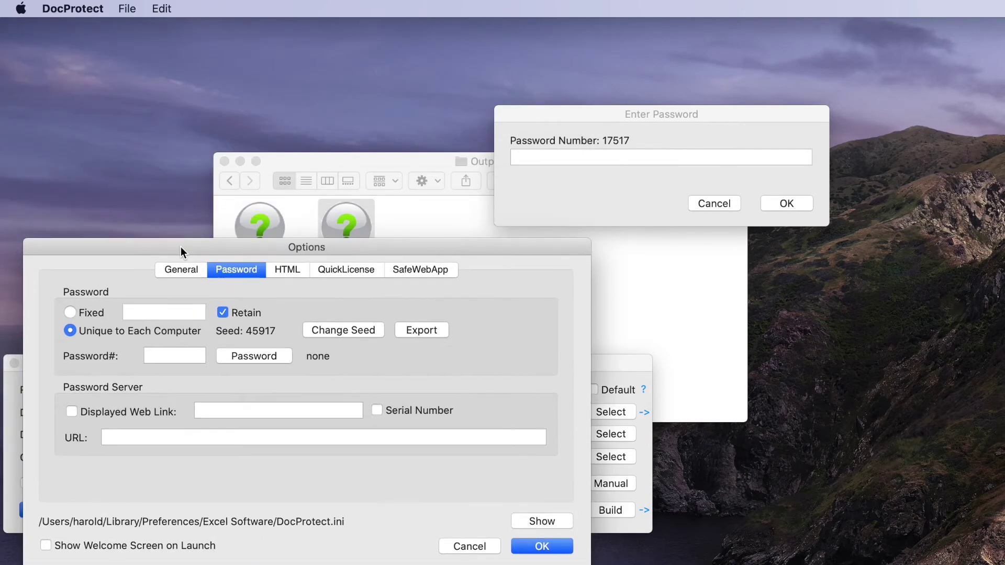
click(167, 357)
text(800)
drag(167, 357, 138, 358)
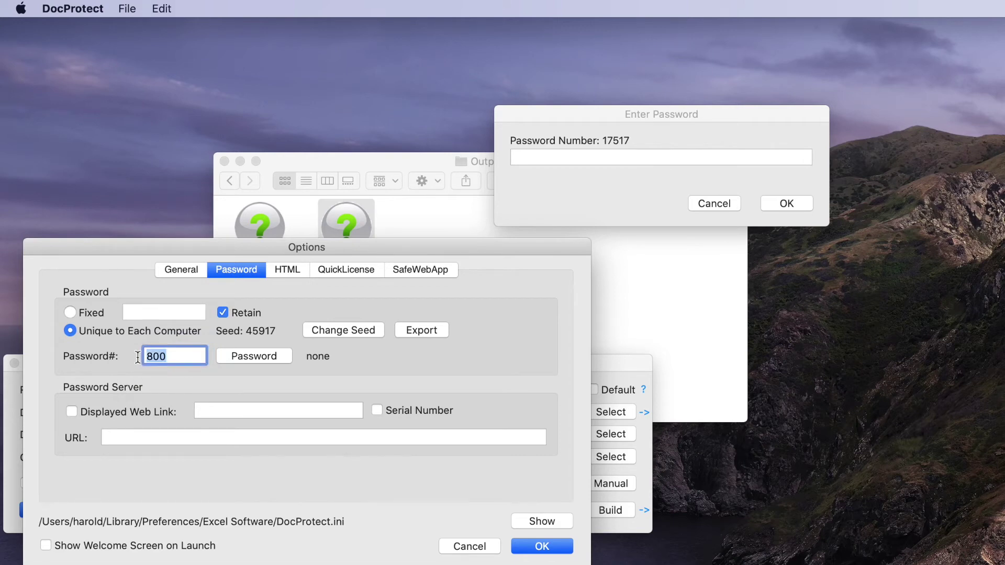
text(17517)
click(223, 361)
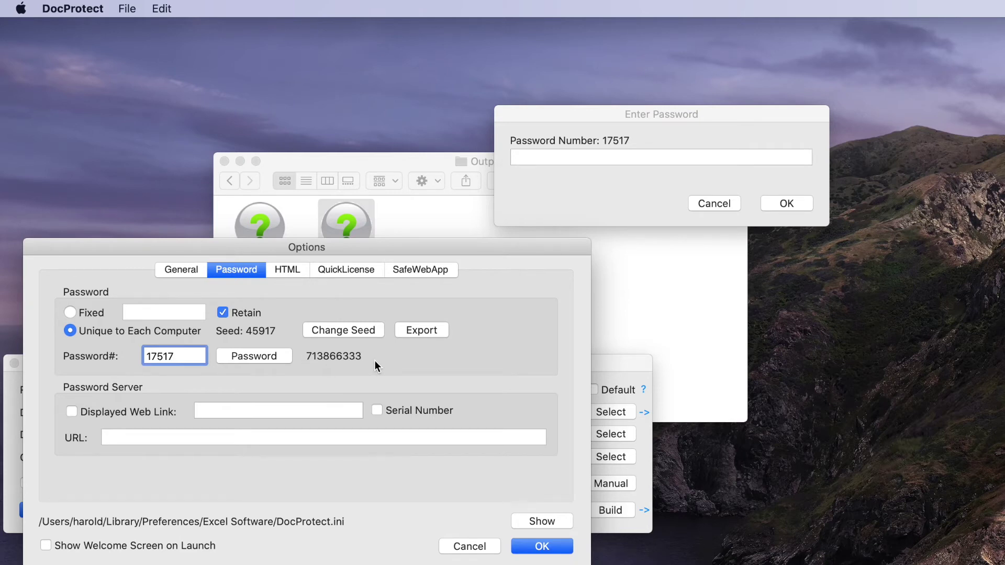
Step: Paste the generated password into the exam's Enter Password prompt and submit it
click(529, 155)
key(super+v)
click(787, 203)
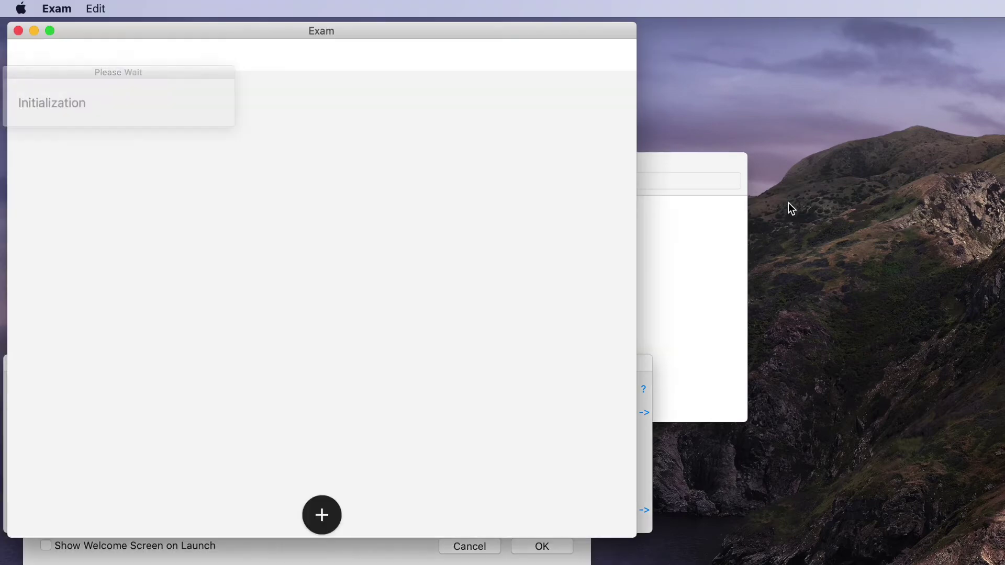
Step: Close the exam, relaunch My64bit Exam to confirm it opens without a password, then quit it
click(18, 31)
click(362, 236)
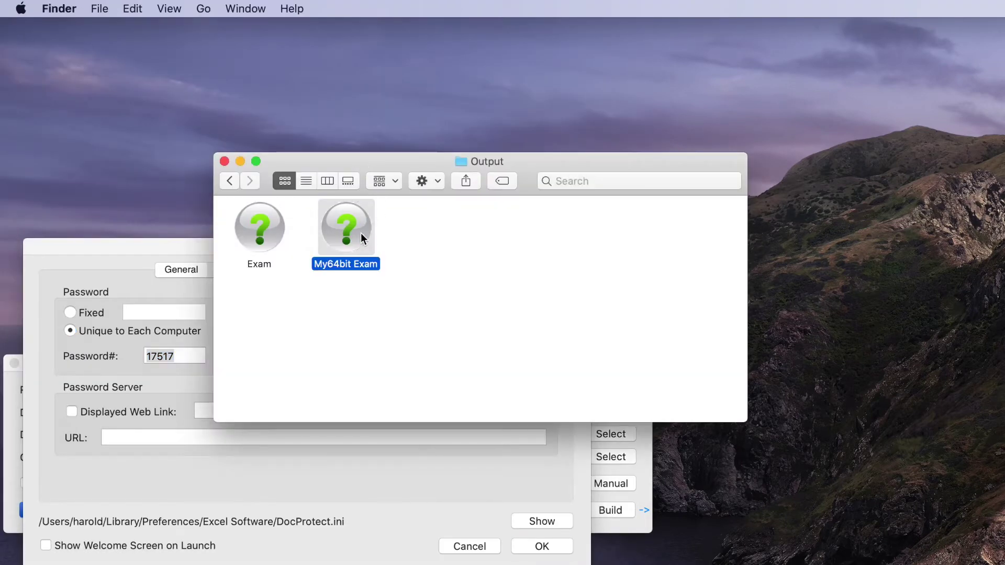
double_click(351, 227)
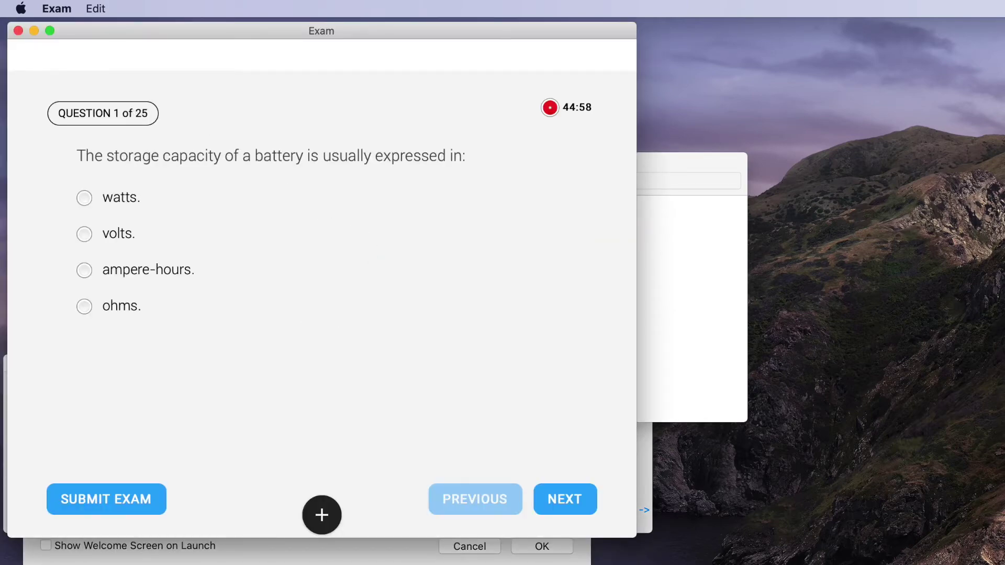
key(super+q)
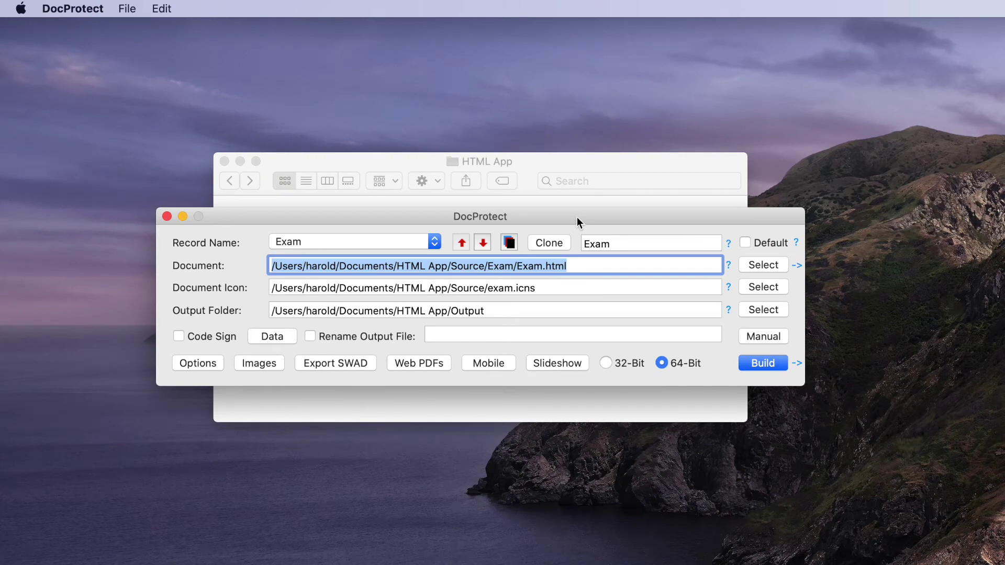
Step: Turn on Serial Number in DocProtect's Password options, then bring Safari's Exam product page forward
click(203, 362)
drag(178, 27, 376, 147)
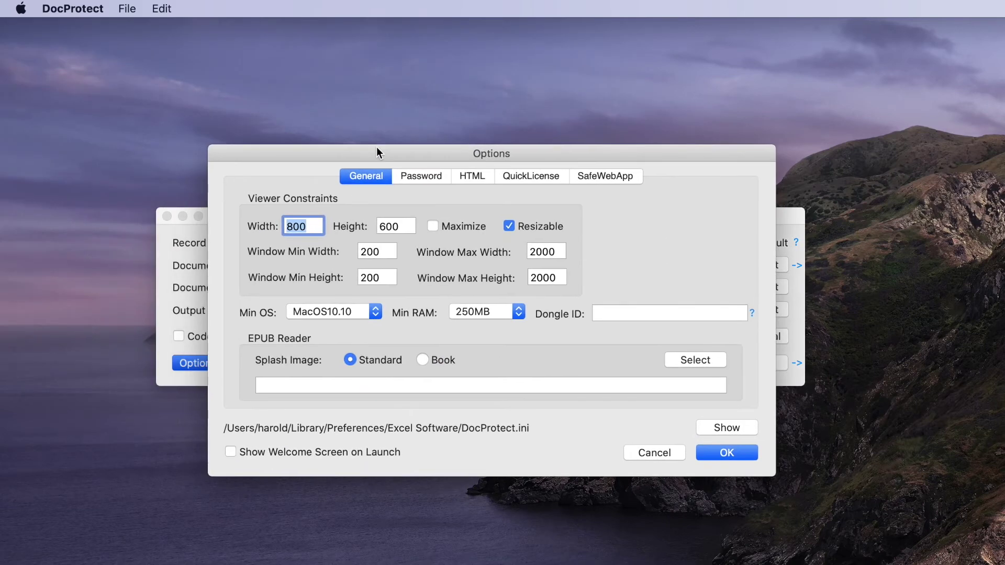
click(419, 178)
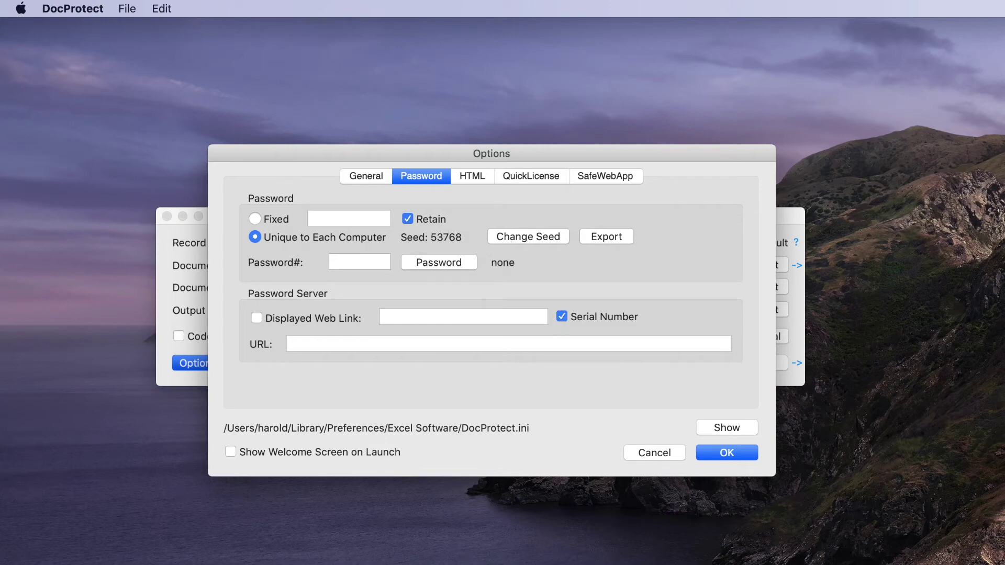
key(super+Tab)
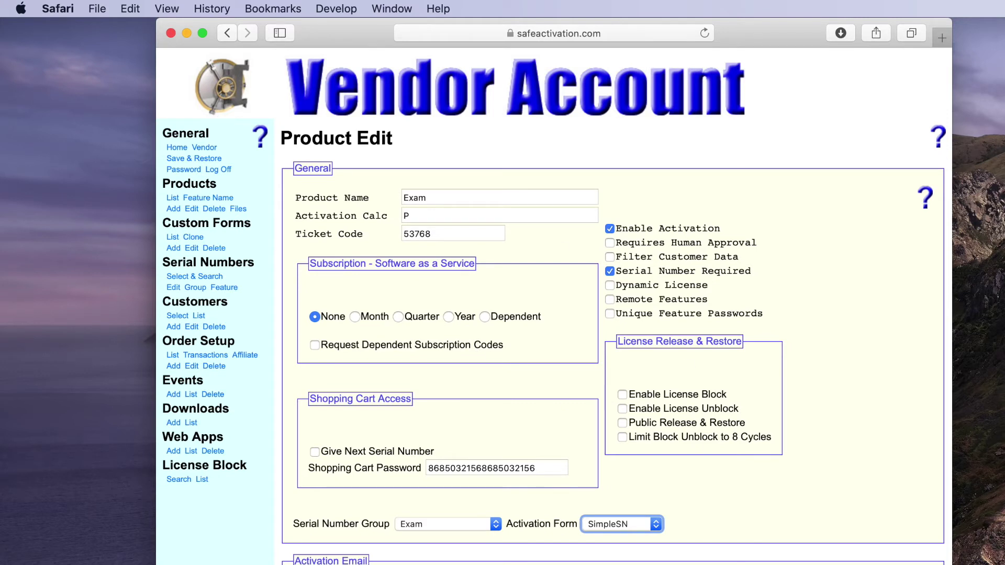
Step: Save the Exam product with serial number group Exam and activation form SimpleSN
drag(952, 564, 941, 547)
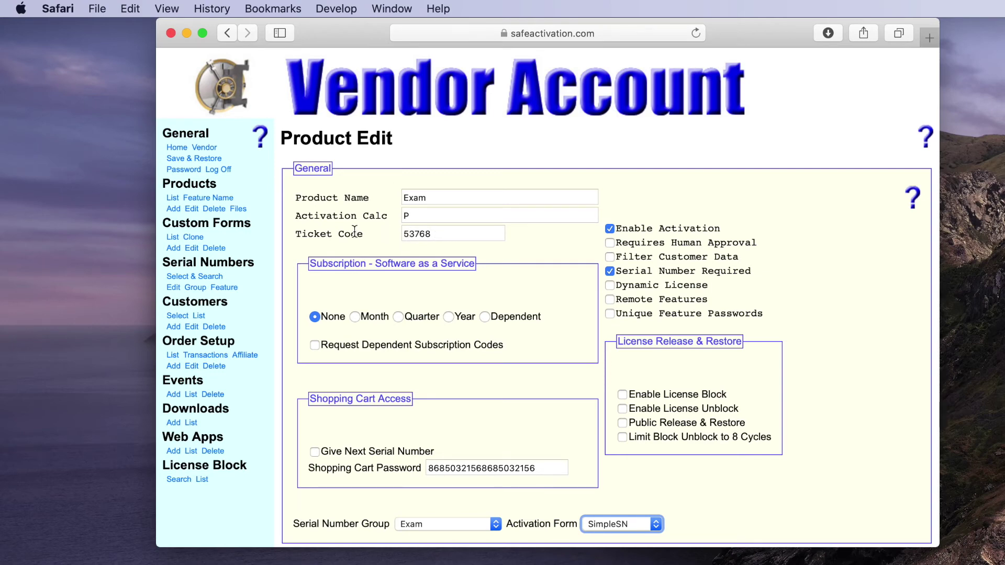
drag(341, 36, 817, 184)
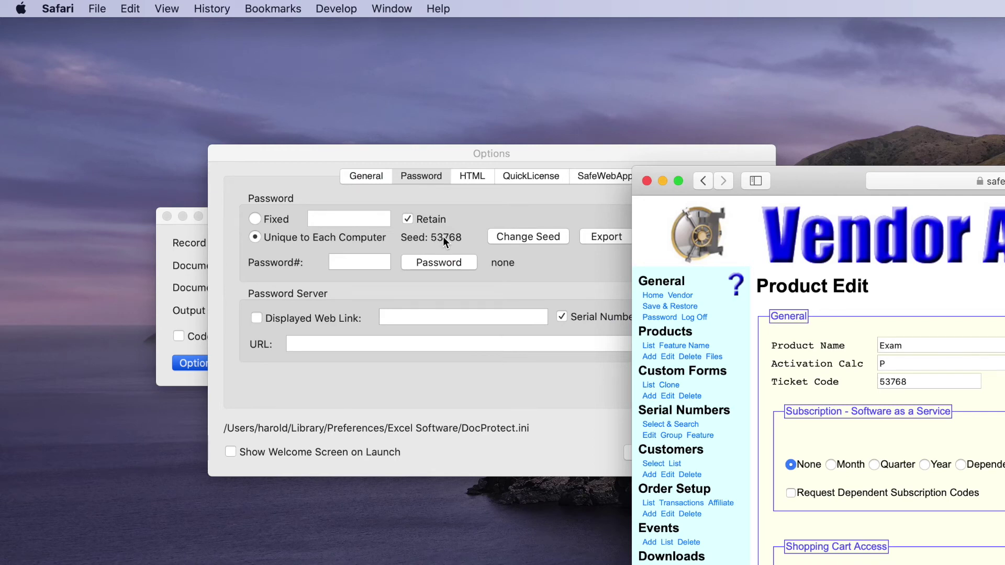
drag(794, 181, 359, 38)
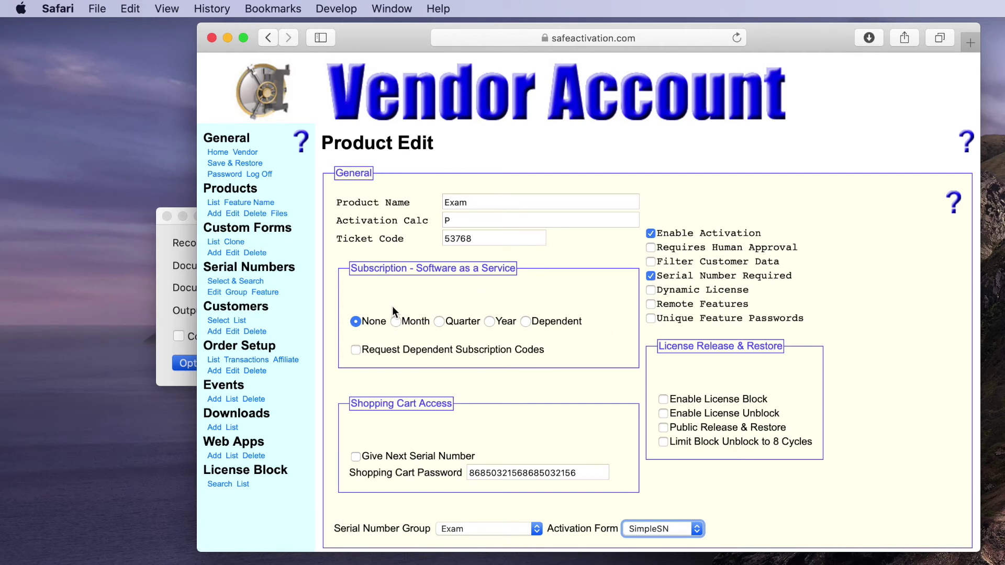
click(453, 527)
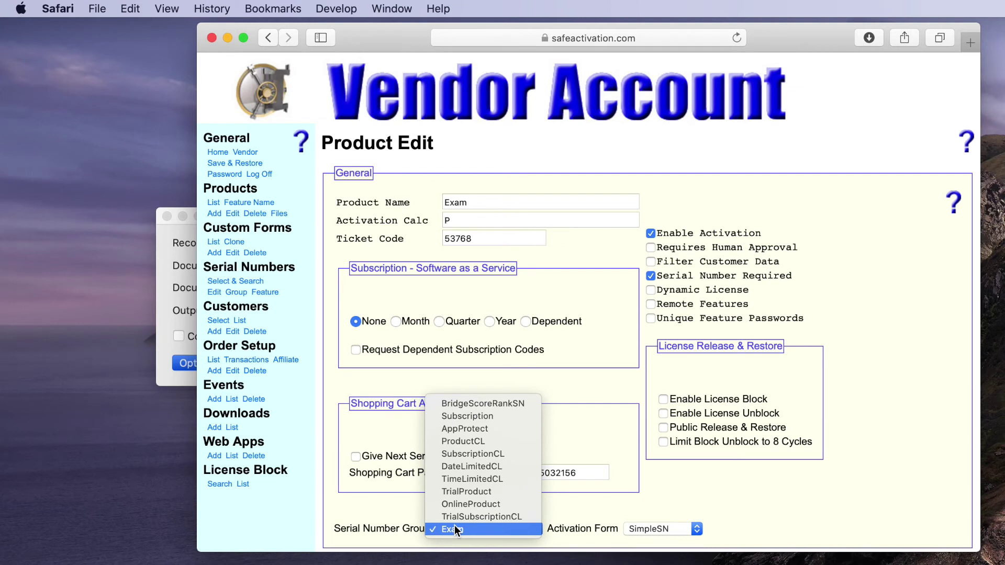
click(456, 530)
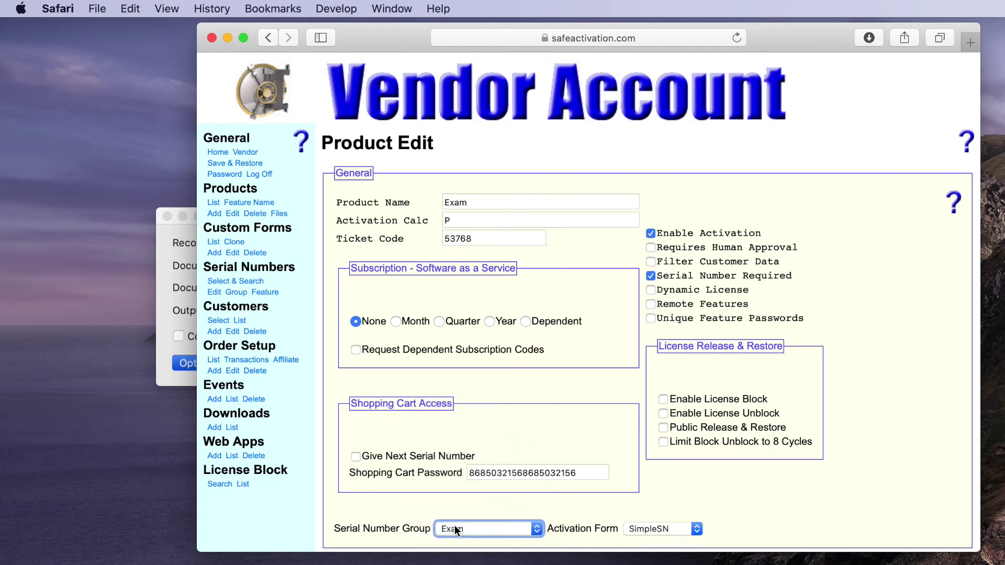
click(636, 530)
click(635, 529)
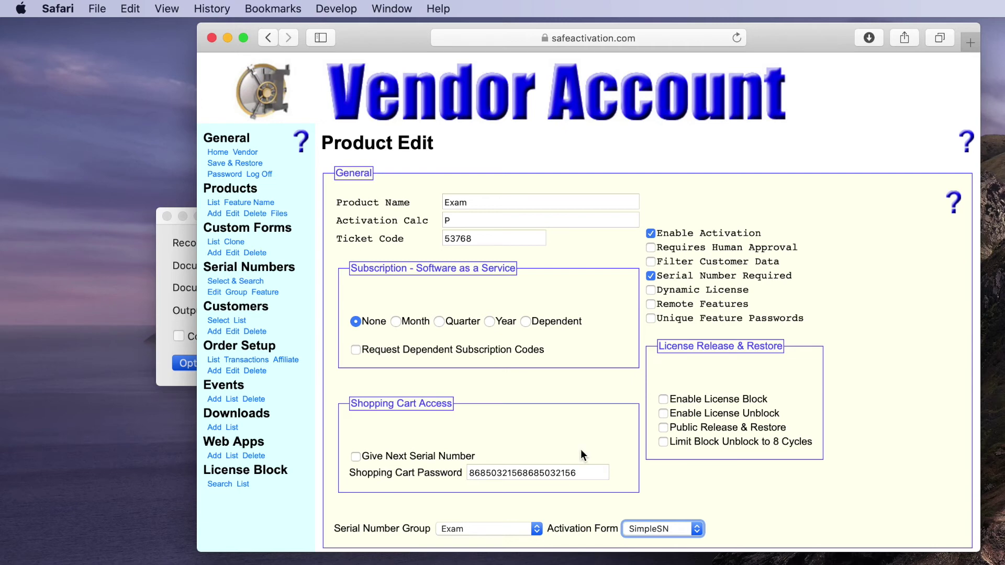
scroll(580, 450, down, 10)
click(350, 531)
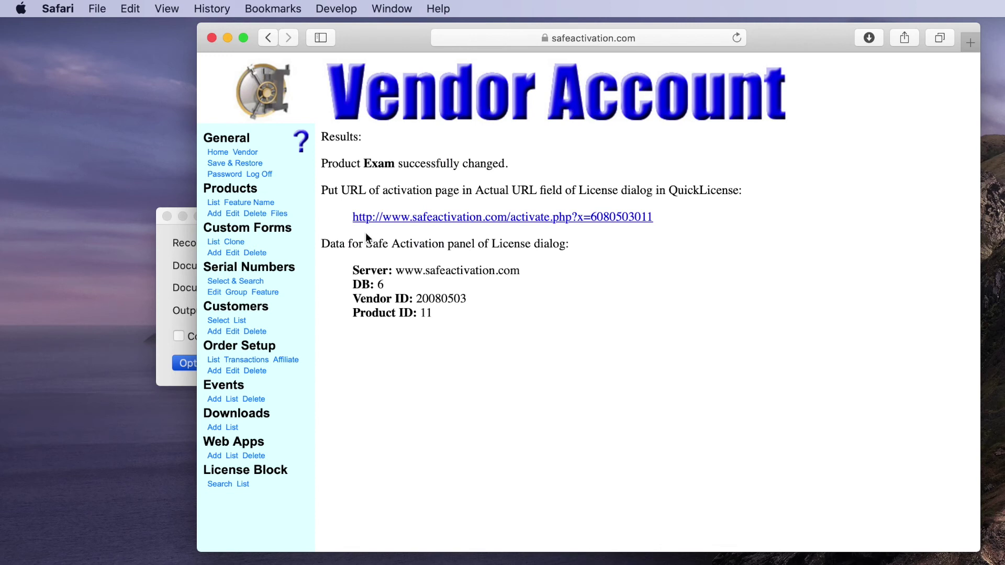
Step: Paste the copied SafeActivation activation URL into DocProtect's Password Server URL field and confirm with OK
drag(658, 217, 346, 216)
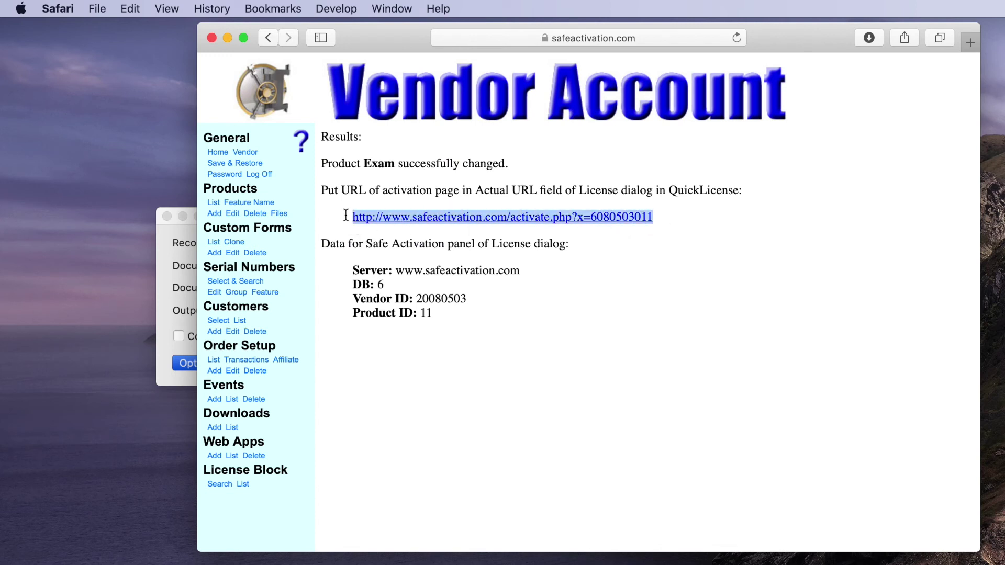
key(super+c)
drag(363, 33, 1004, 282)
click(322, 344)
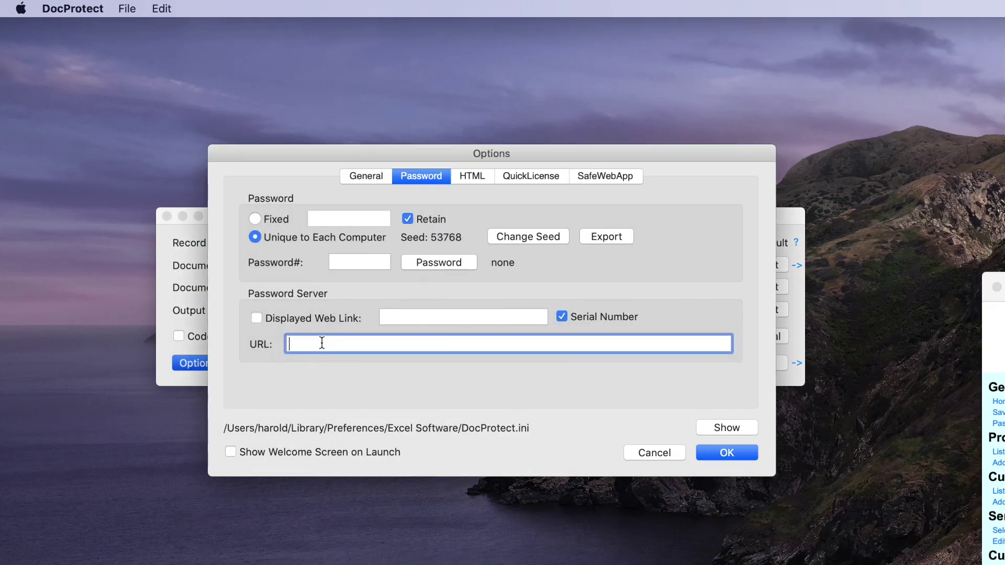
key(super+v)
drag(1004, 287, 1004, 293)
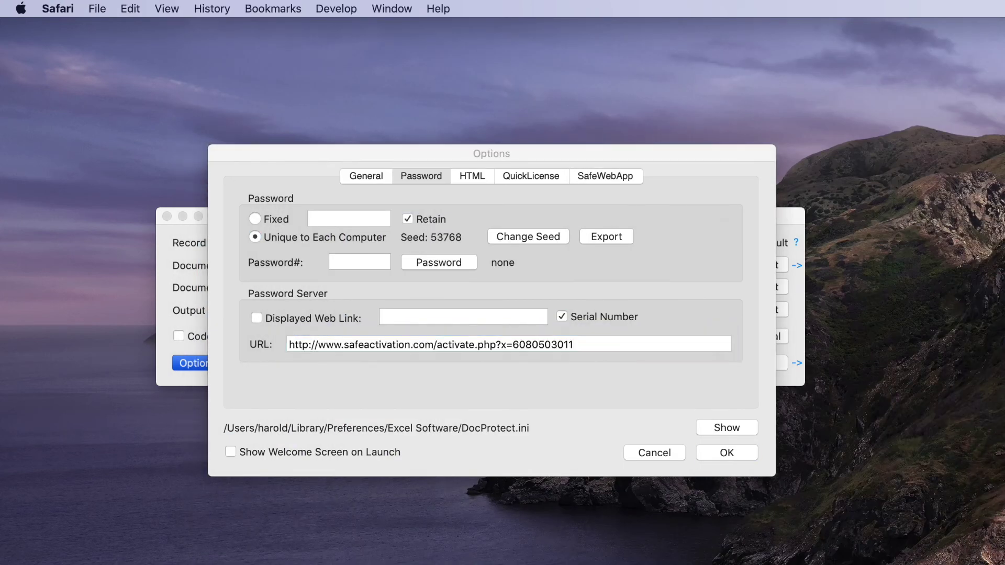
click(750, 454)
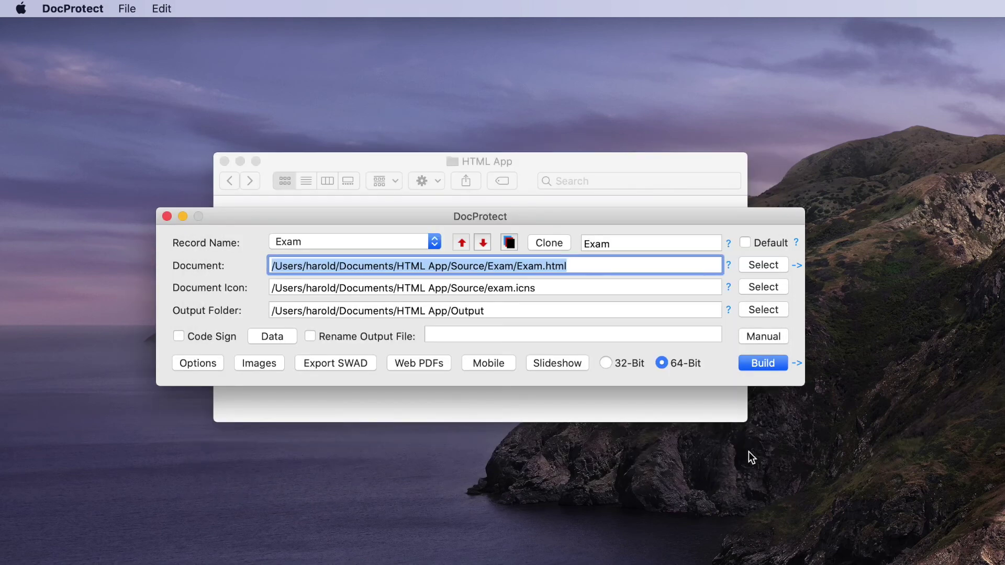
Step: Build the protected Exam app, then launch My64bit Exam from the Output folder and centre its serial prompt
click(752, 363)
click(168, 216)
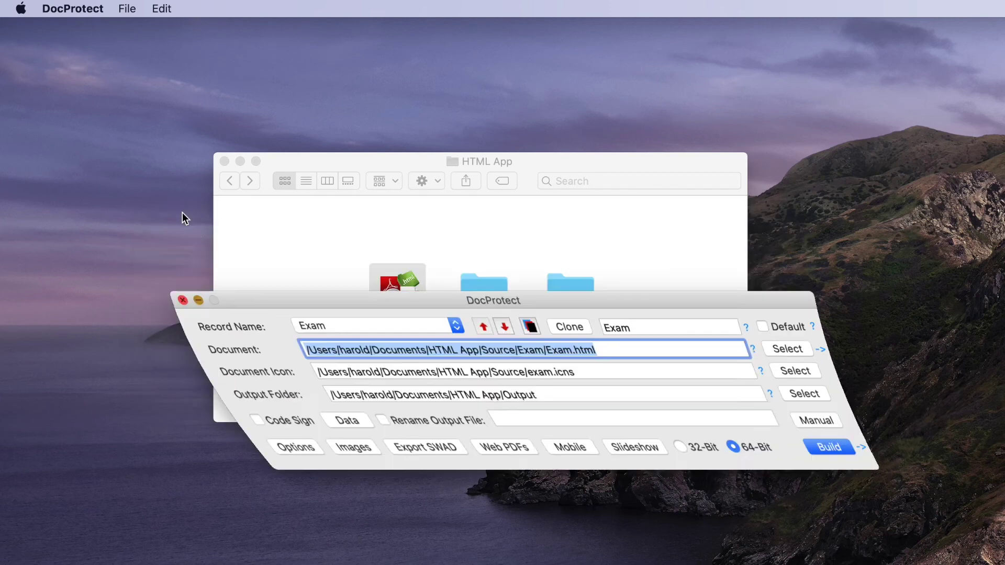
double_click(568, 301)
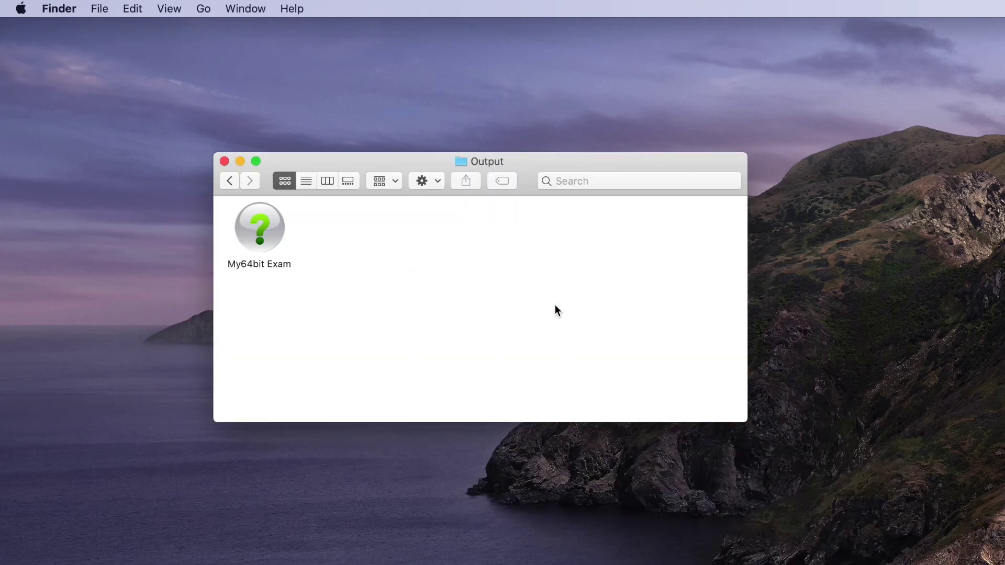
double_click(281, 234)
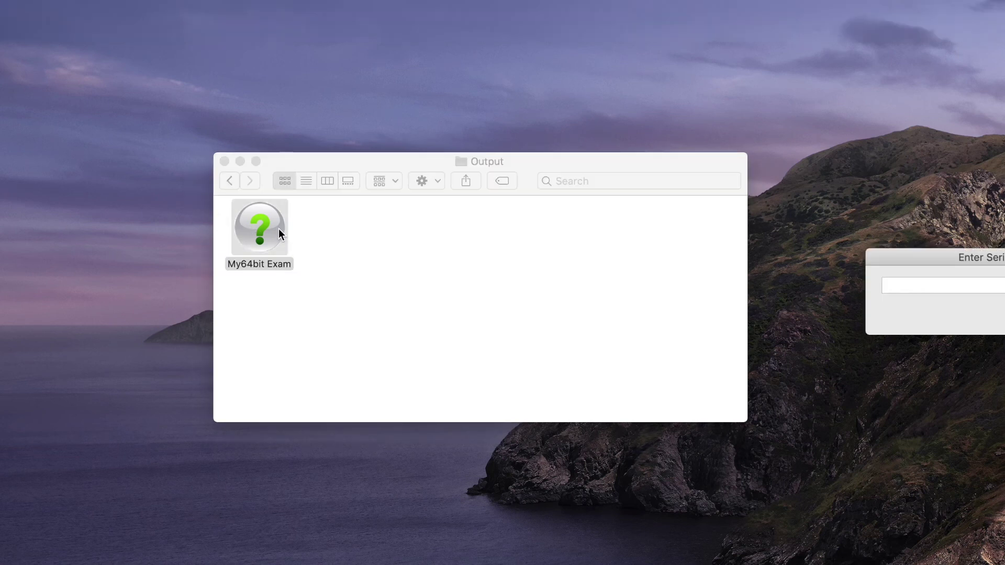
drag(909, 263, 507, 117)
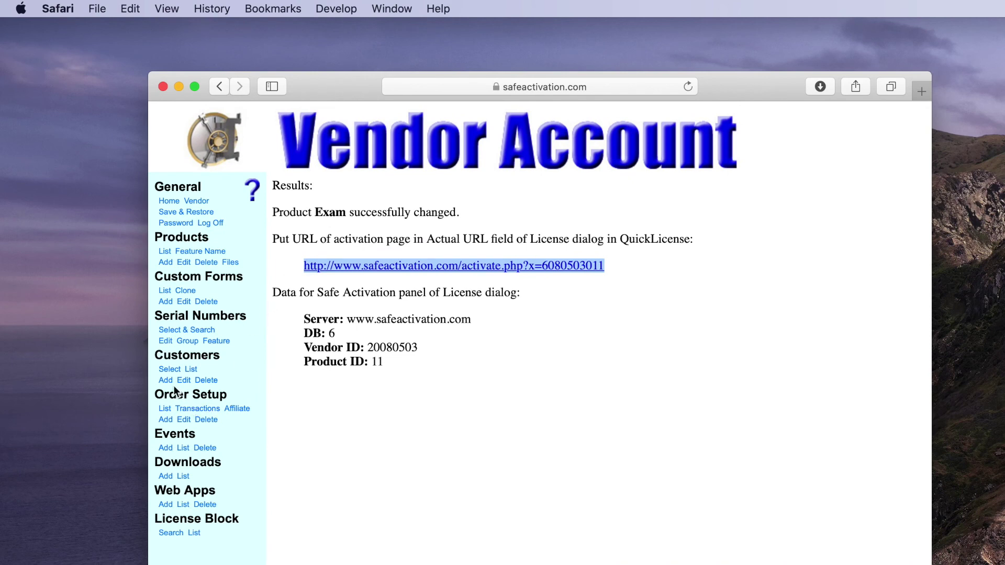
Step: On Serial Number Edit, set Starting ID to 300, apply the range, and select row 301's serial
click(165, 340)
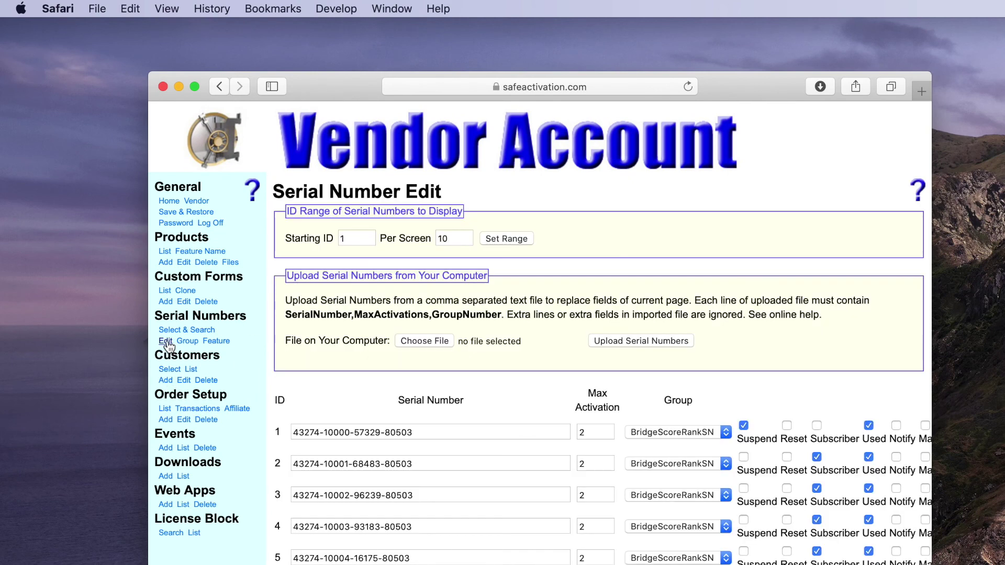
click(351, 238)
drag(351, 238, 296, 236)
text(300)
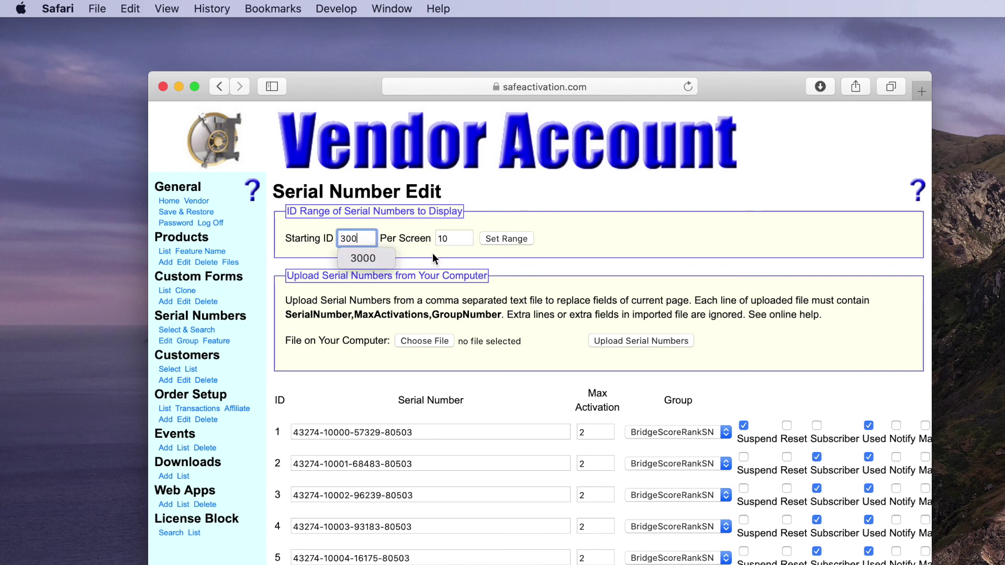
click(515, 240)
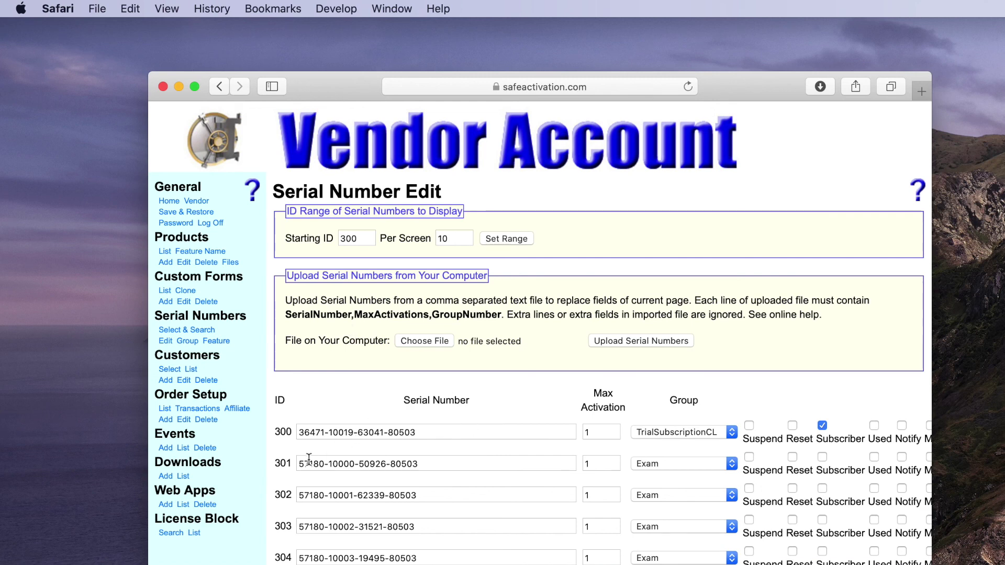
drag(427, 466, 287, 453)
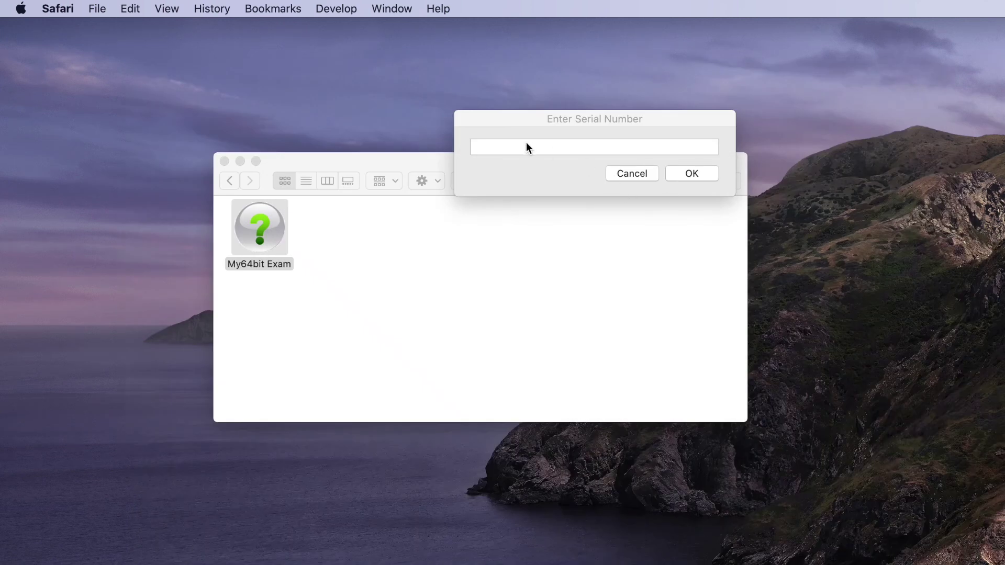
Step: Paste the row-301 serial into Exam's Enter Serial Number field and submit it with OK
click(530, 147)
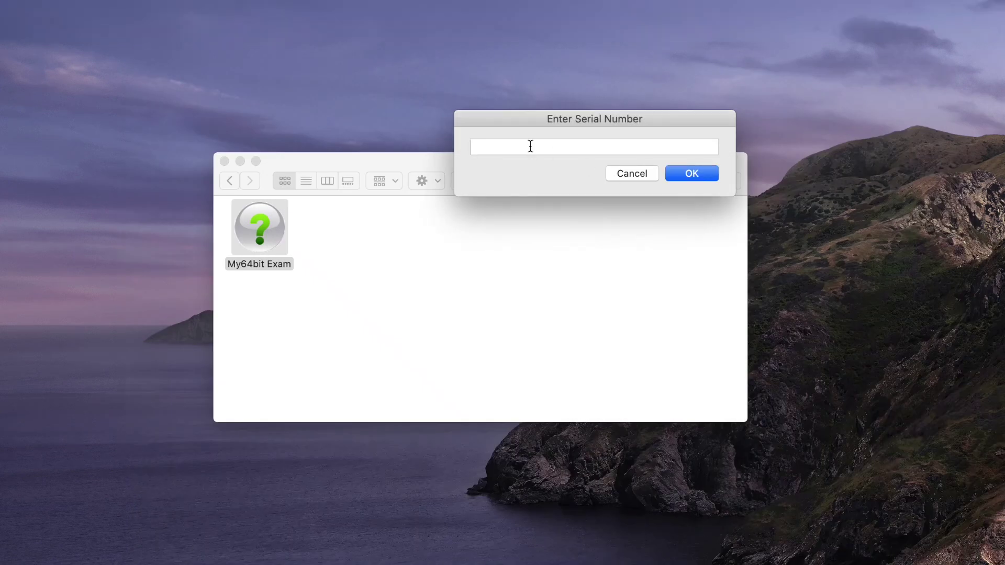
key(super+v)
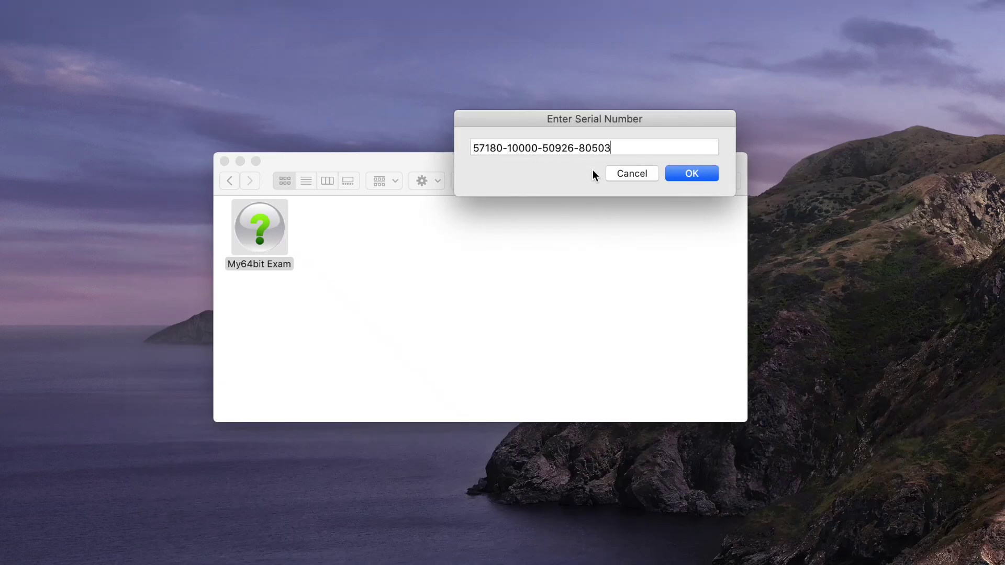
click(692, 174)
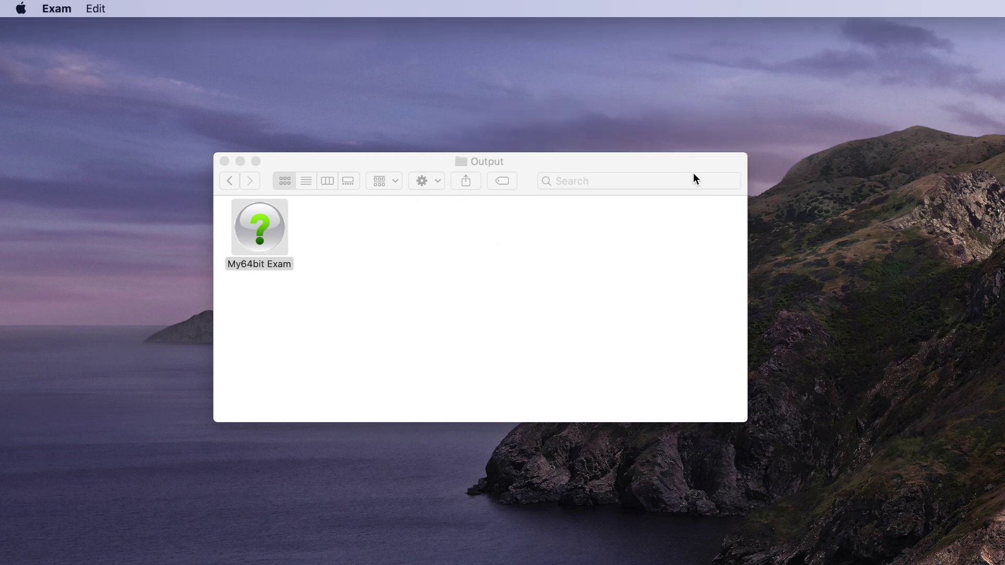